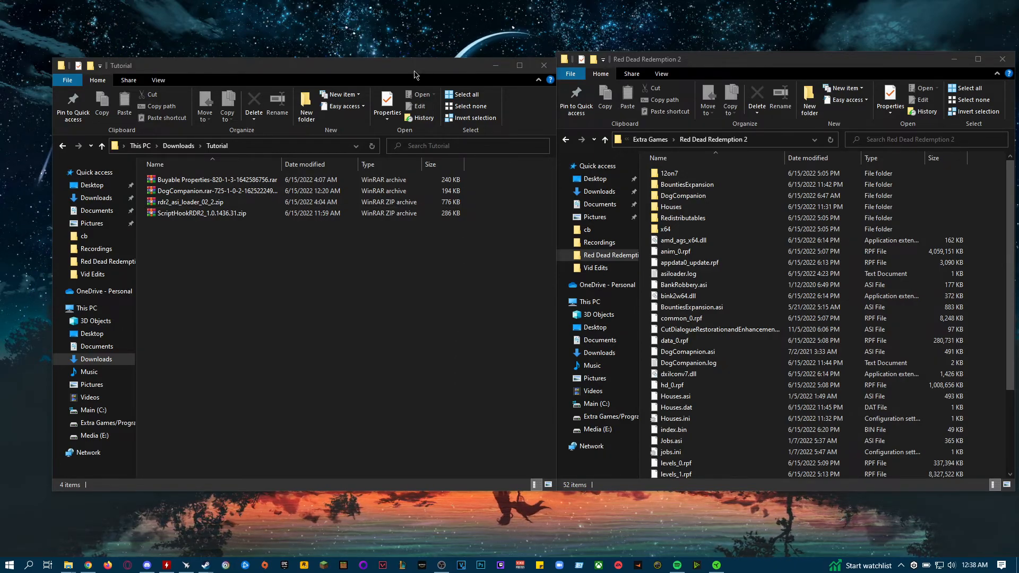
left_click_drag(415, 75, 404, 74)
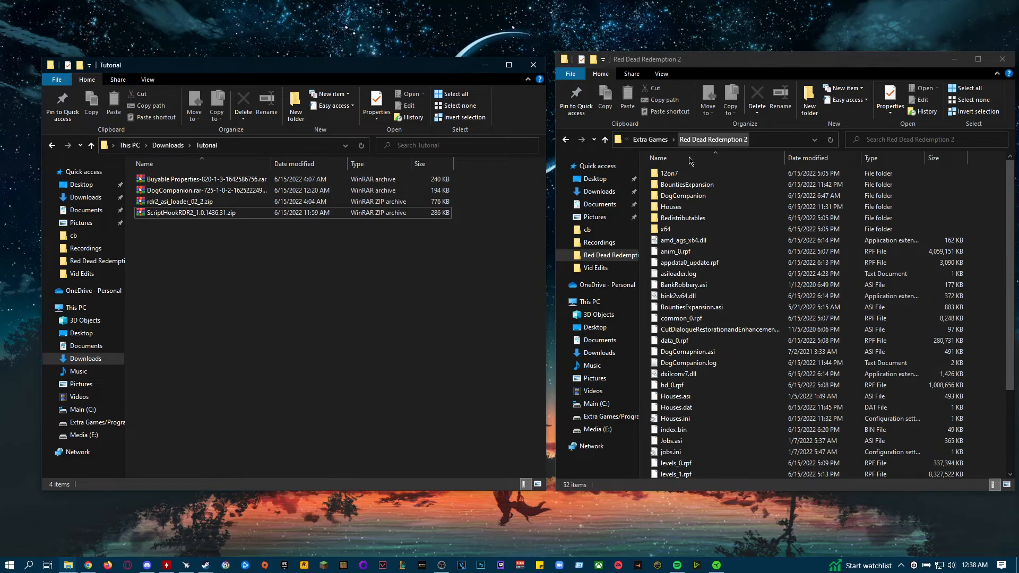
left_click(1010, 214)
left_click_drag(1011, 214, 988, 185)
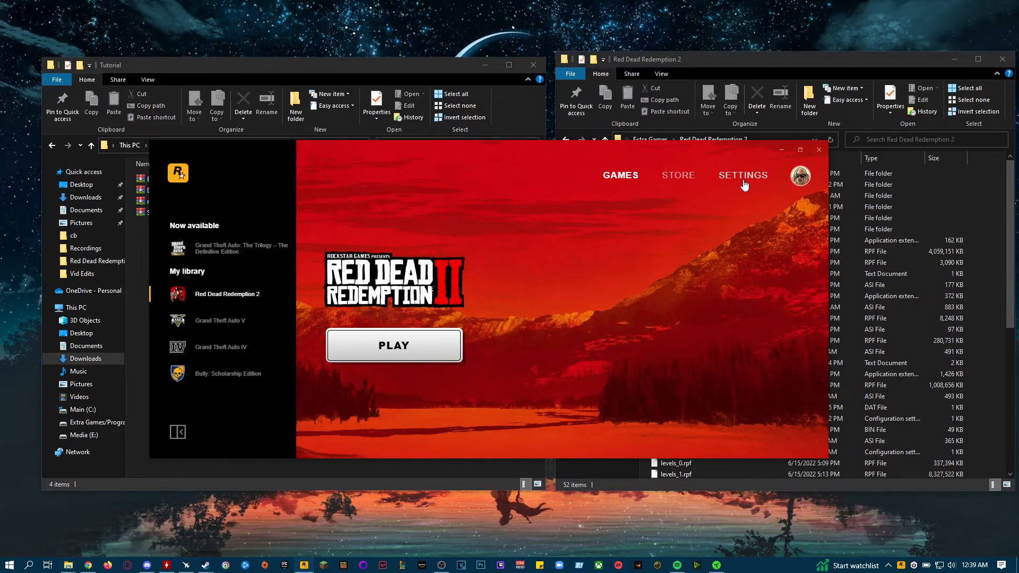
Step: View the Red Dead Redemption 2 settings in the Rockstar Games Launcher for the installation folder option, and return to the Tutorial folder window
left_click(743, 178)
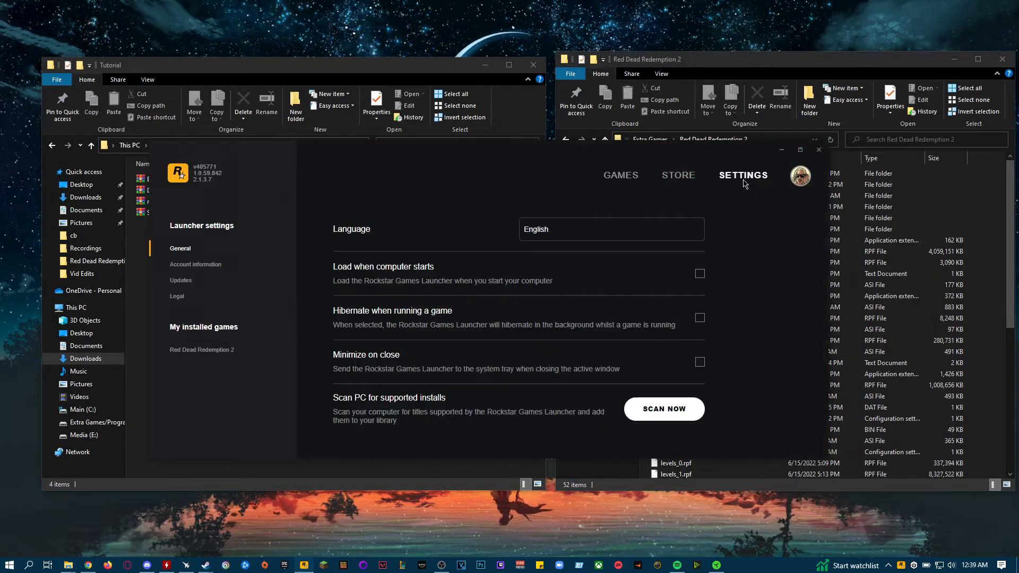
left_click(207, 359)
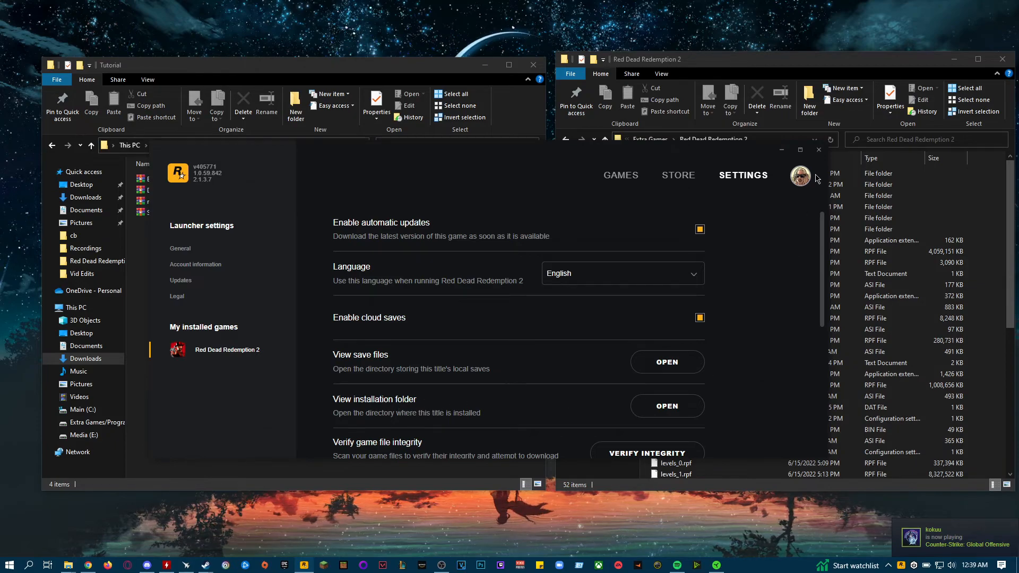
left_click(772, 72)
left_click(391, 71)
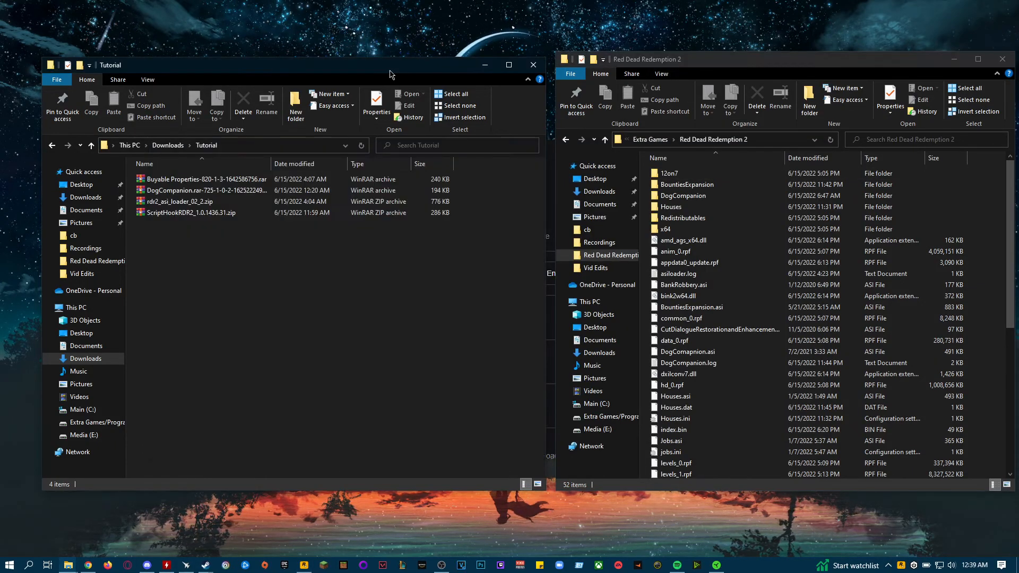
Step: Place the Red Dead Redemption 2 folder window flush beside the Tutorial folder window
left_click_drag(671, 66, 661, 67)
left_click_drag(230, 278, 192, 172)
left_click(227, 240)
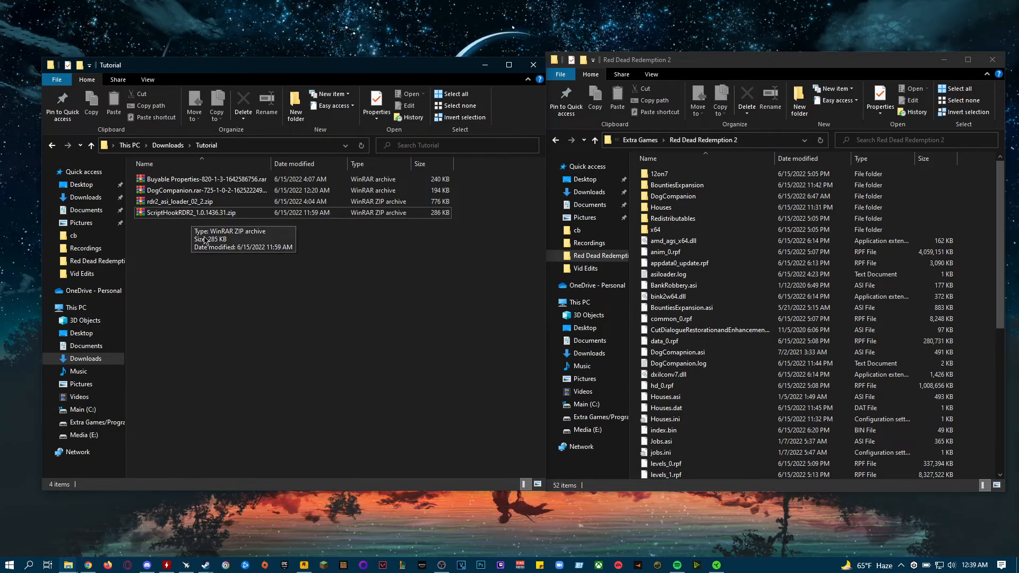
left_click_drag(189, 238, 187, 183)
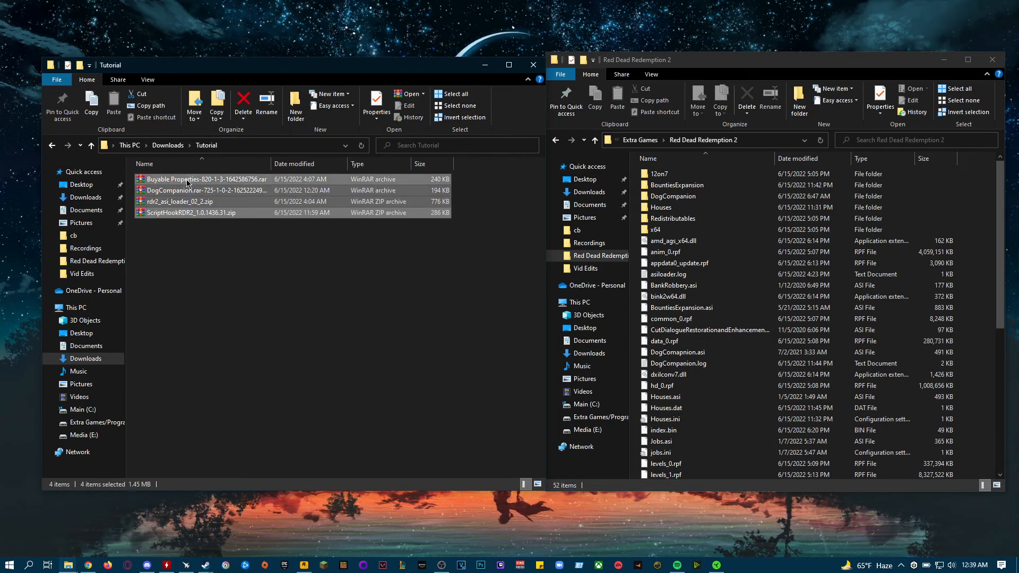
left_click(189, 252)
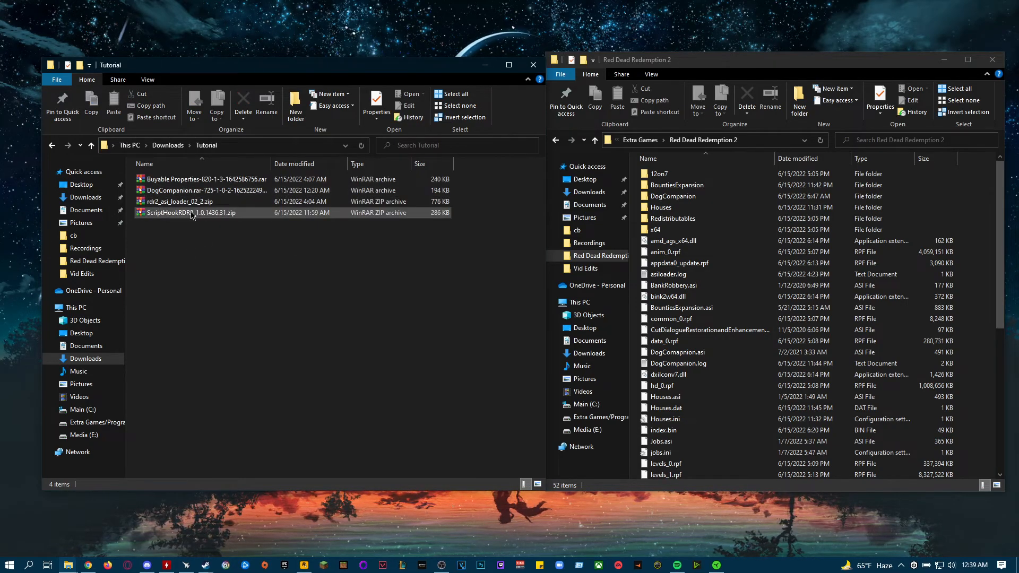
Step: Open the Buyable Properties archive and select its Houses folder, Houses.asi, Houses.dat and Houses.ini
double_click(197, 182)
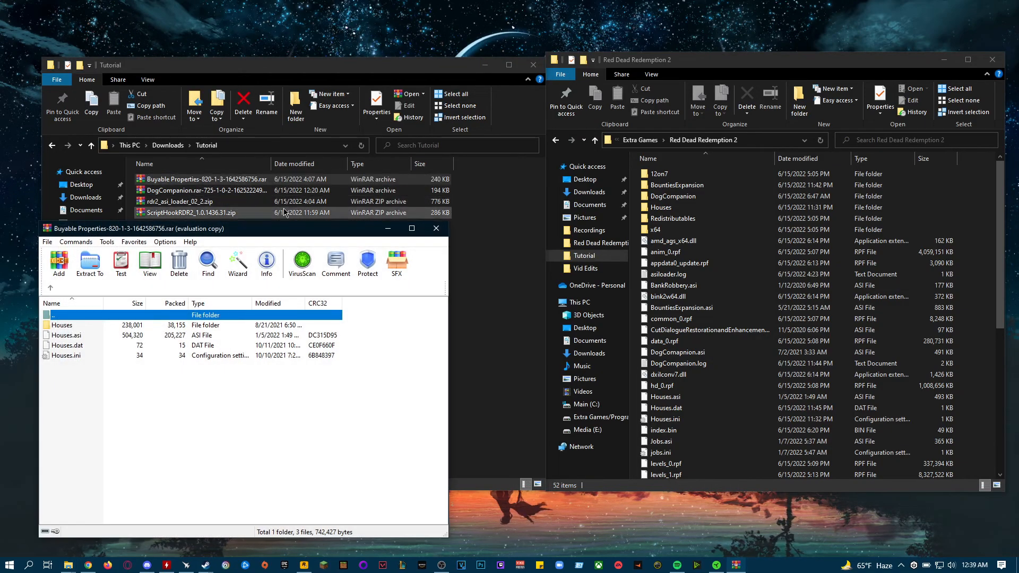
left_click_drag(267, 229, 345, 110)
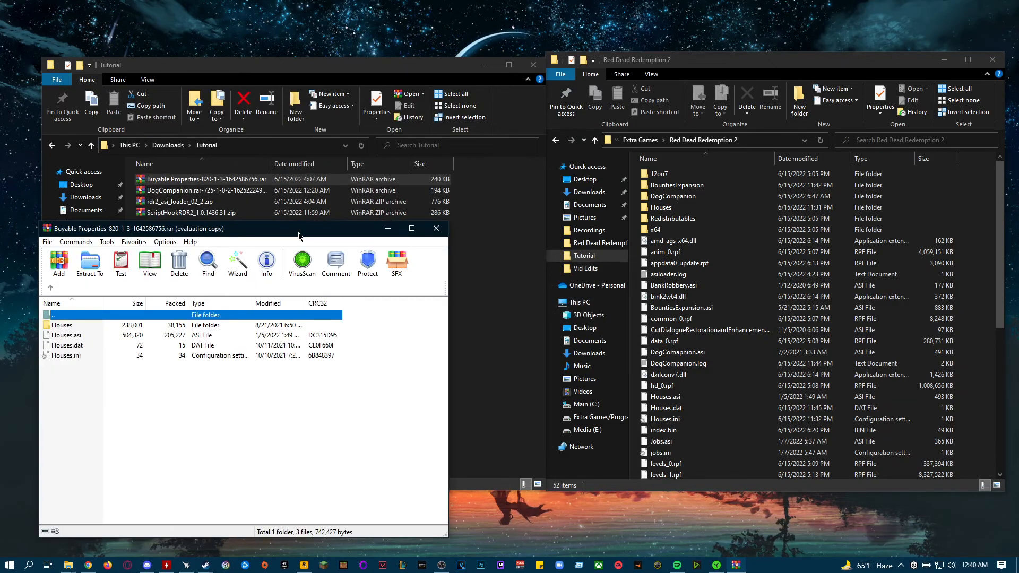
left_click_drag(303, 234, 415, 129)
left_click_drag(195, 274, 189, 221)
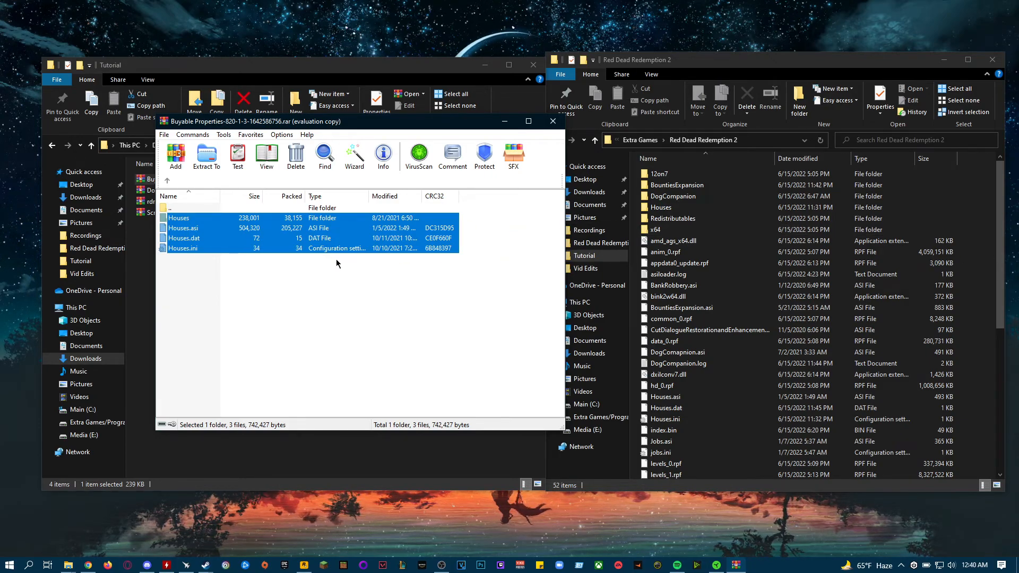
Step: Locate the matching Houses folder and Houses files in the Red Dead Redemption 2 game folder
left_click(966, 239)
left_click_drag(995, 208, 1001, 159)
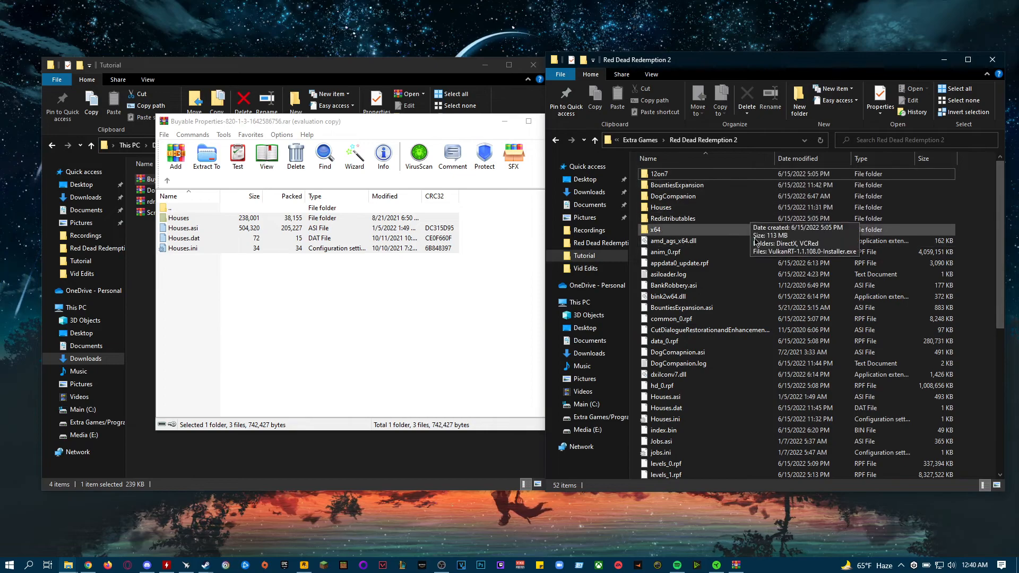
mouse_move(194, 277)
left_mouse_down()
mouse_move(205, 229)
mouse_move(201, 262)
left_mouse_up()
left_click(661, 209)
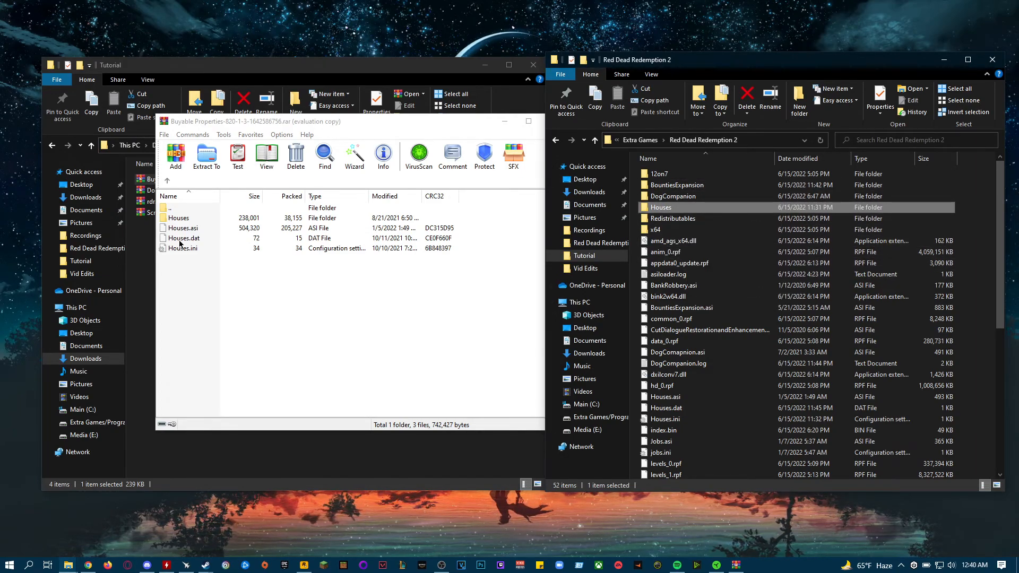
scroll(687, 340, "down", 2)
left_click(685, 343)
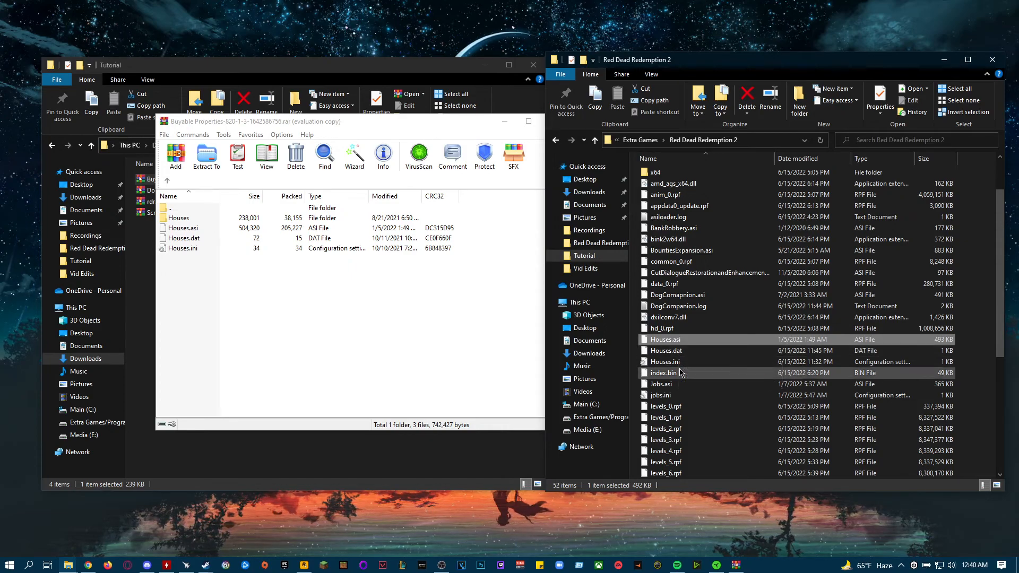
Step: Open Houses.ini from the game folder in Notepad, check the ARTHUR_MODE setting and close the file
left_click(674, 363)
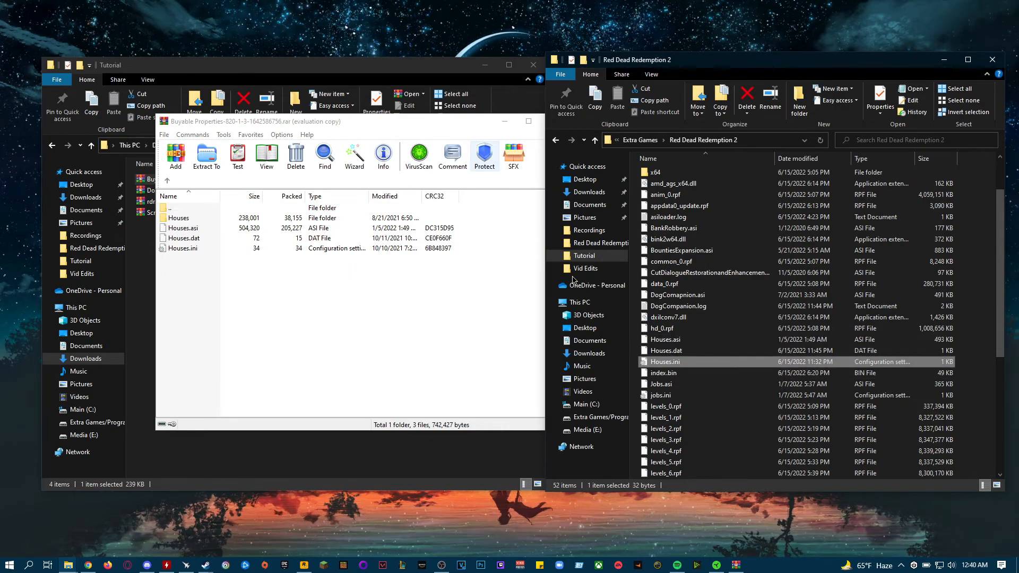
right_click(675, 367)
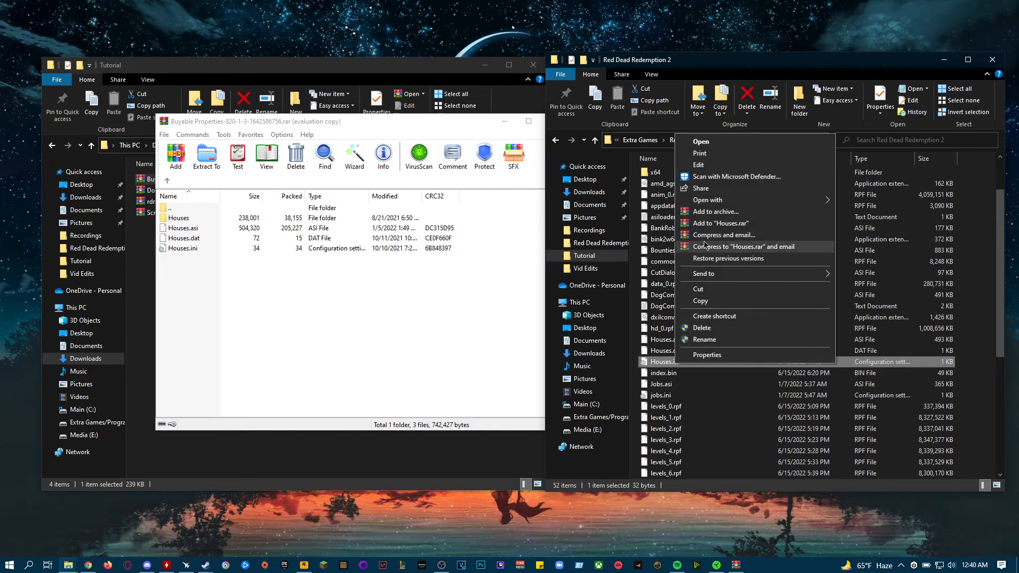
left_click(698, 165)
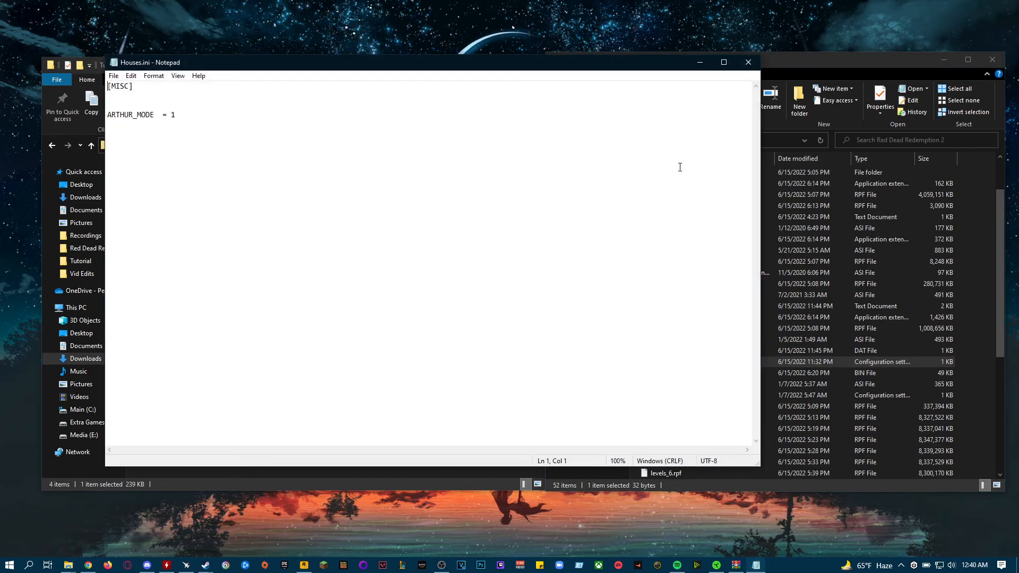
left_click_drag(373, 65, 486, 115)
double_click(287, 166)
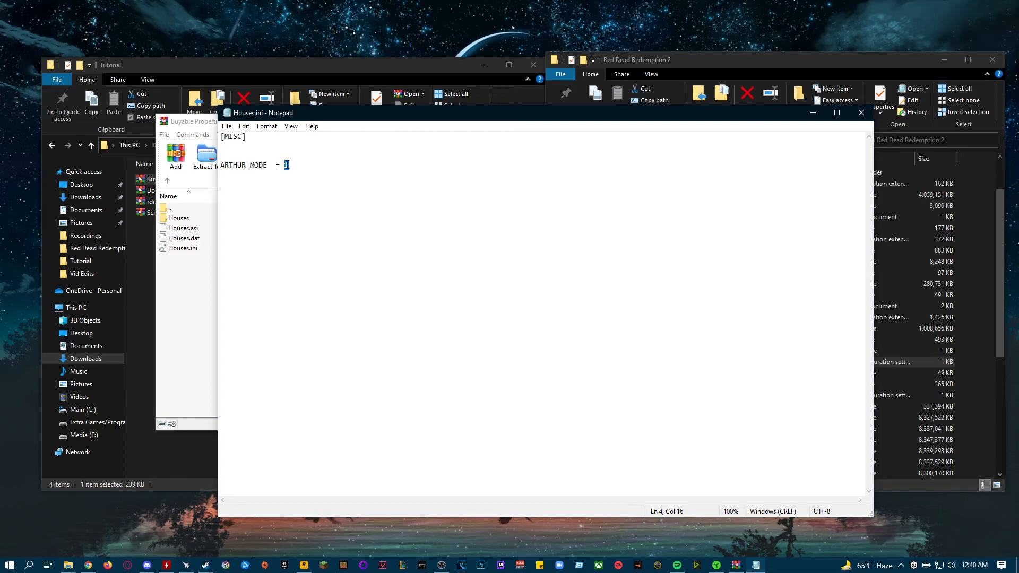
left_click(288, 165)
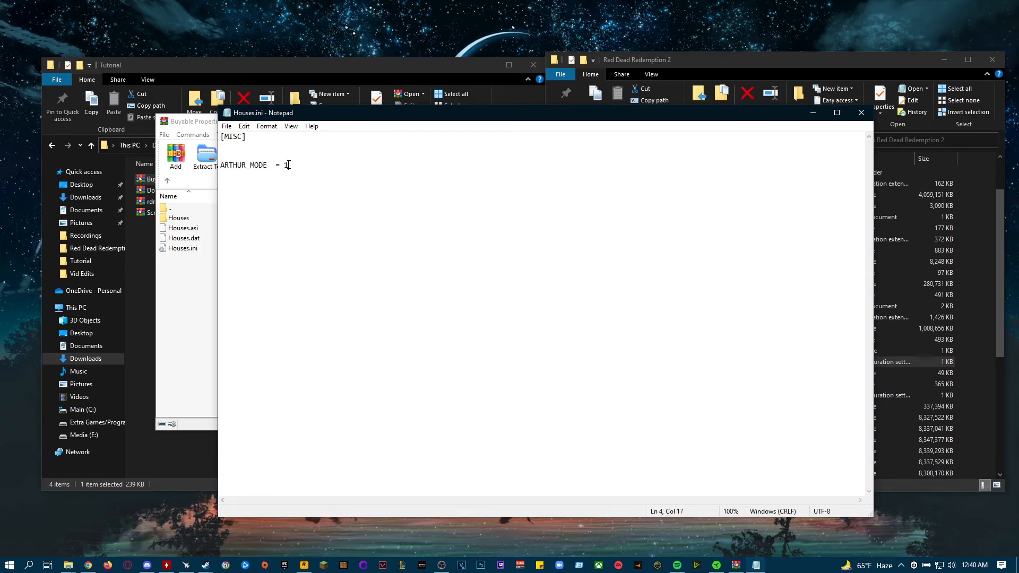
left_click(226, 128)
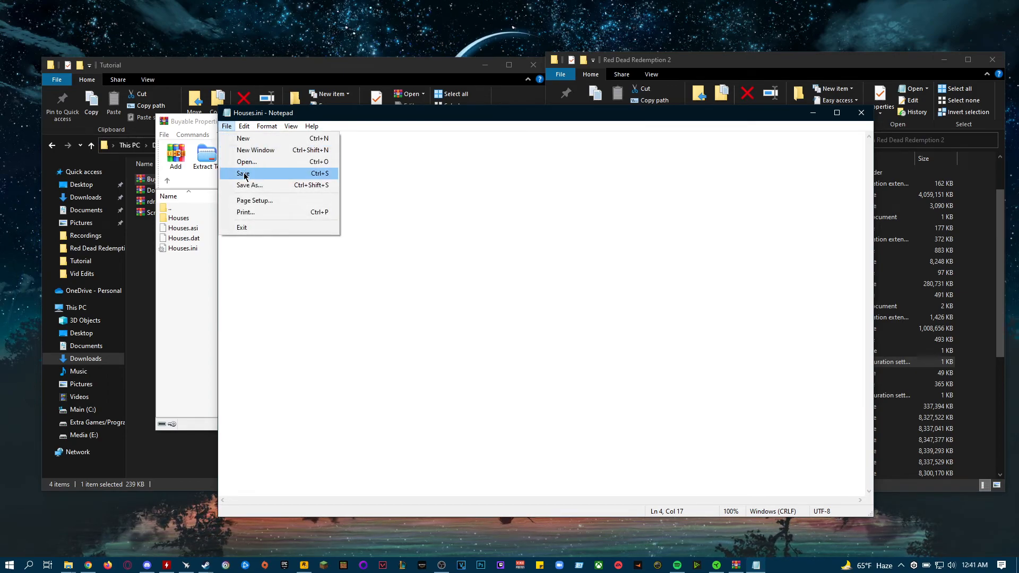
left_click(859, 115)
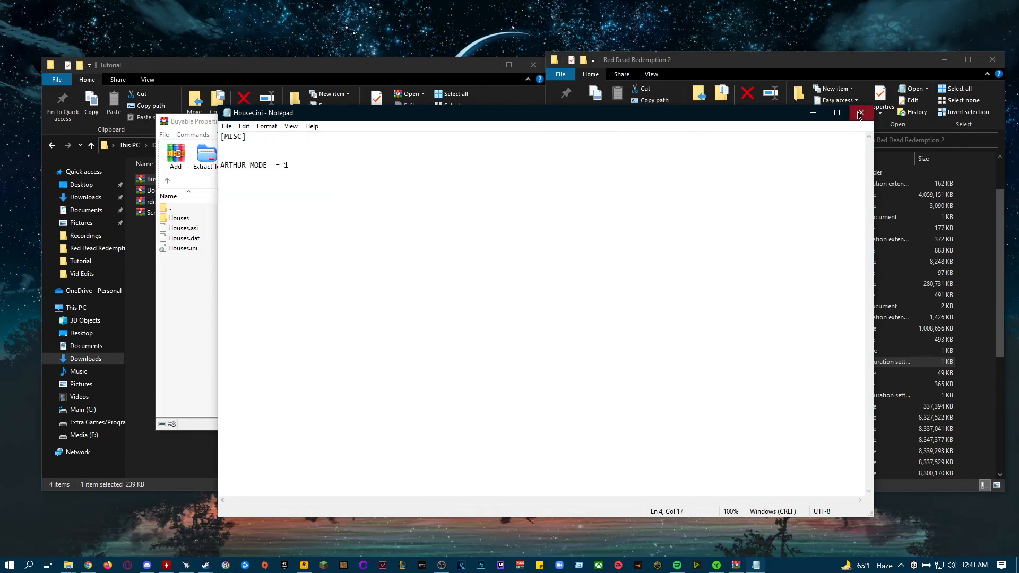
left_click(860, 114)
Step: Open the Houses.ini copy in Downloads to check its ARTHUR_MODE setting, close it and return to the Tutorial folder
left_click(365, 74)
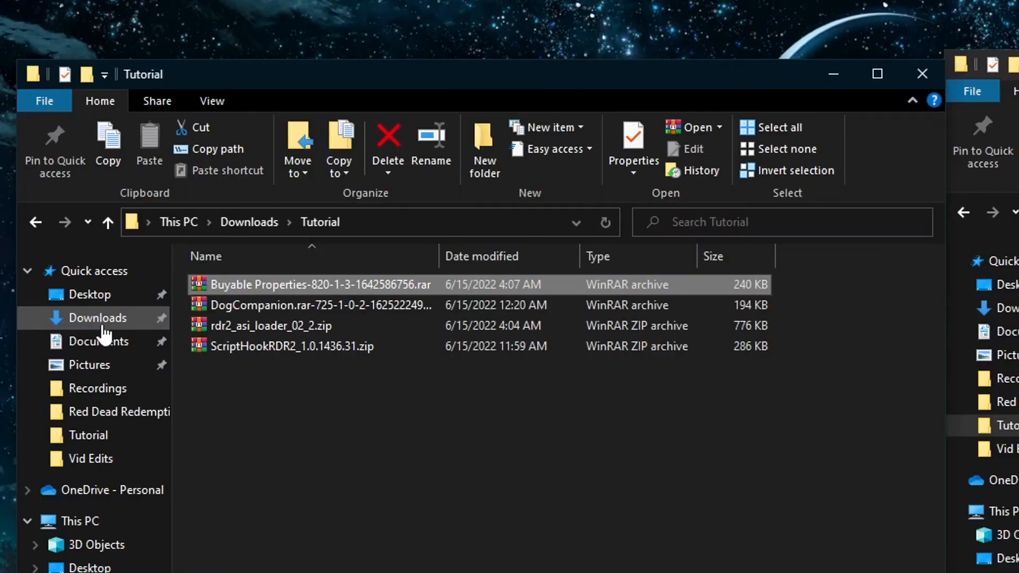
left_click(86, 197)
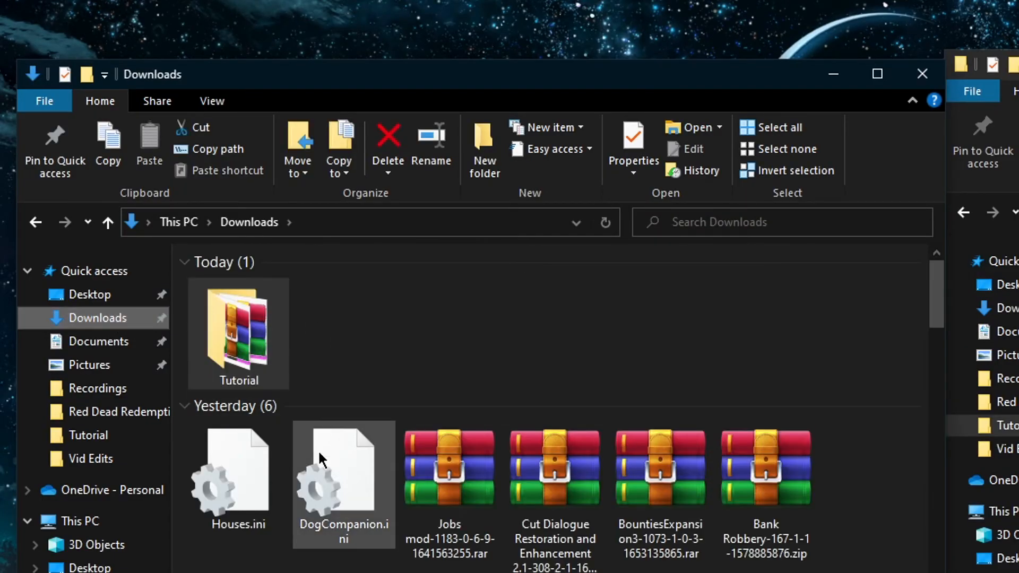
left_click(239, 478)
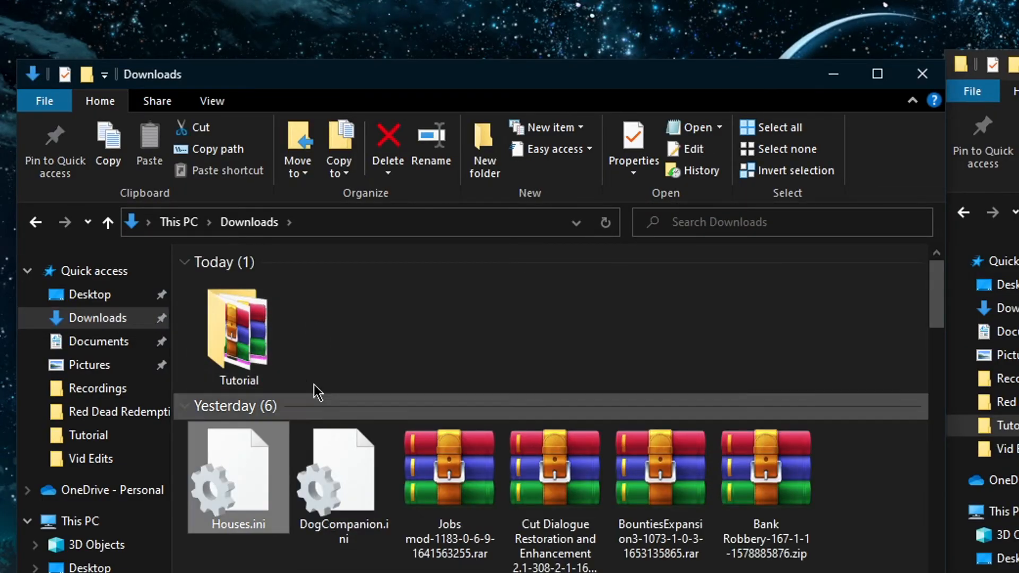
right_click(254, 470)
left_click(295, 525)
left_click_drag(699, 175, 562, 176)
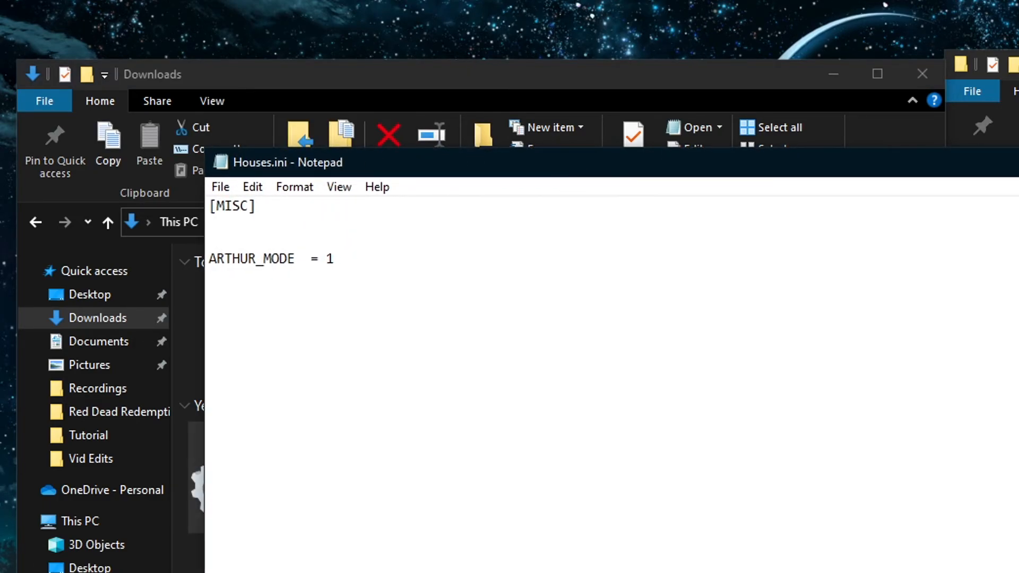
key("alt+F4")
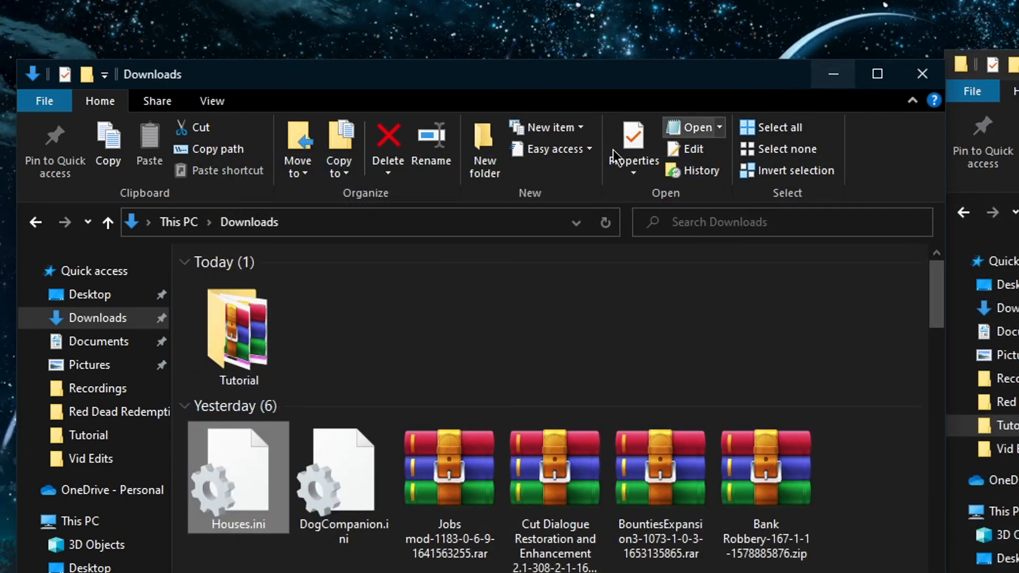
left_click(35, 222)
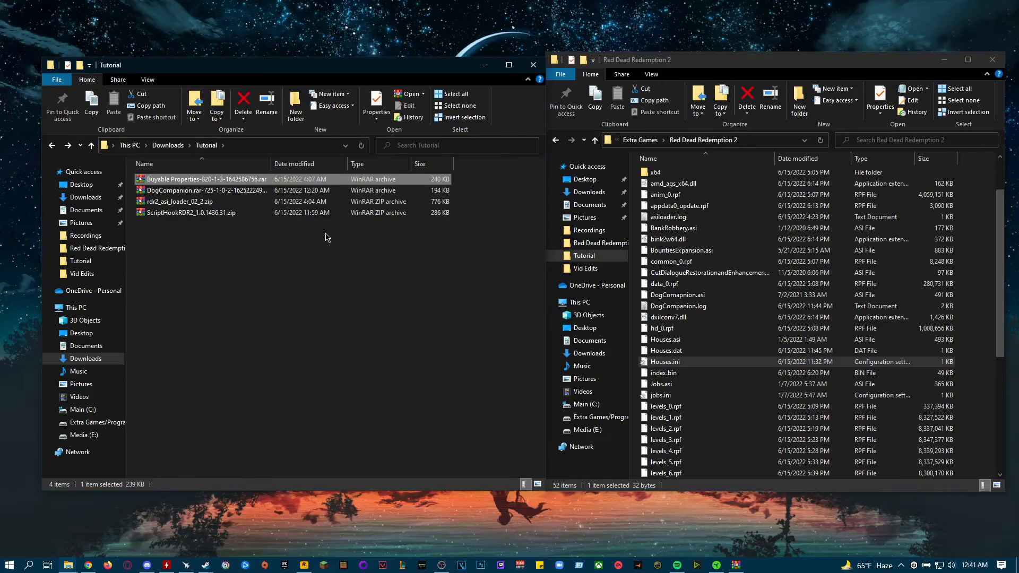
Step: Open the DogCompanion archive and examine its DogCompanion folder and ASI file
left_click(327, 237)
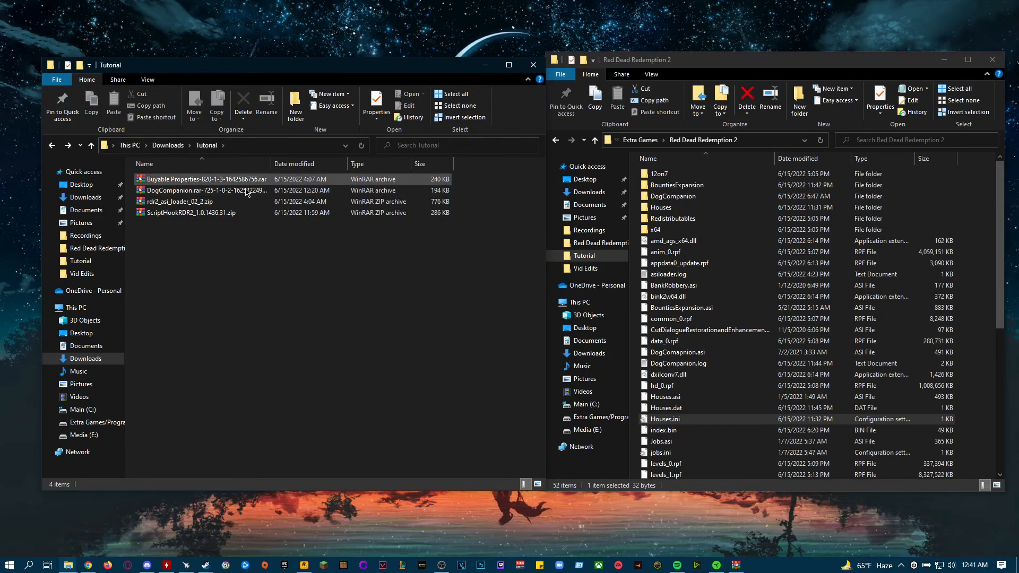
left_click(185, 192)
double_click(185, 193)
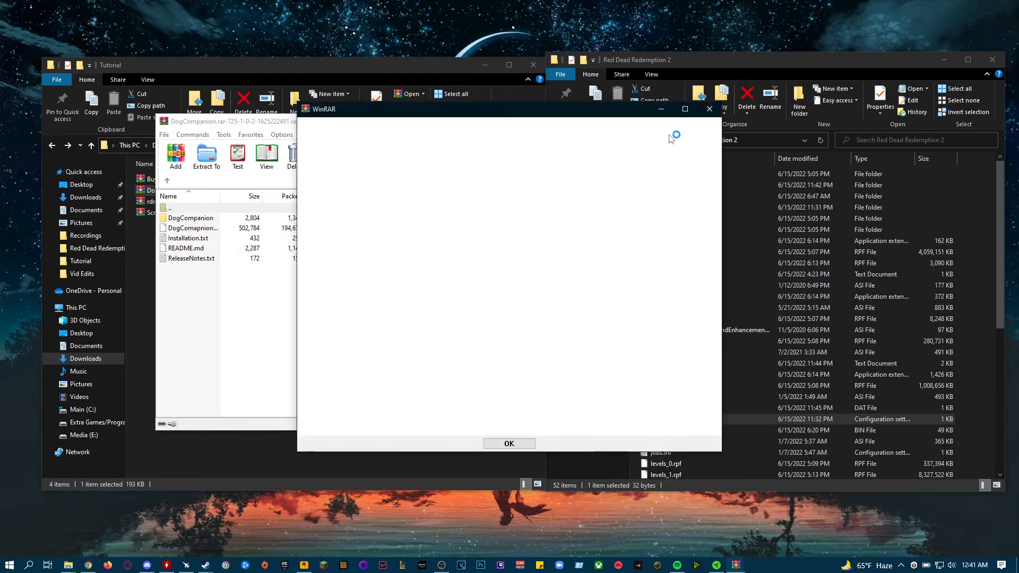
left_click(190, 227)
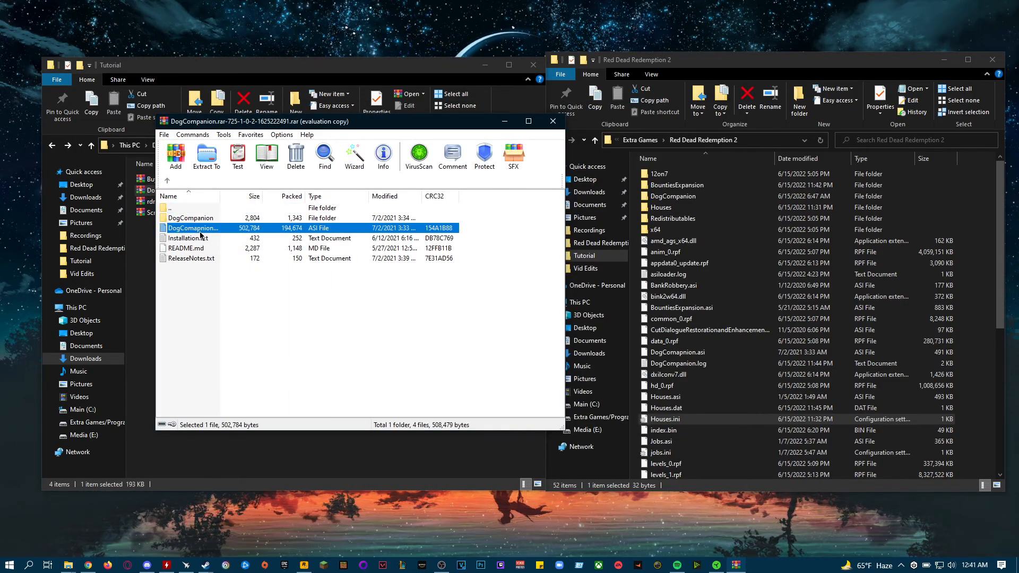
left_click(191, 218)
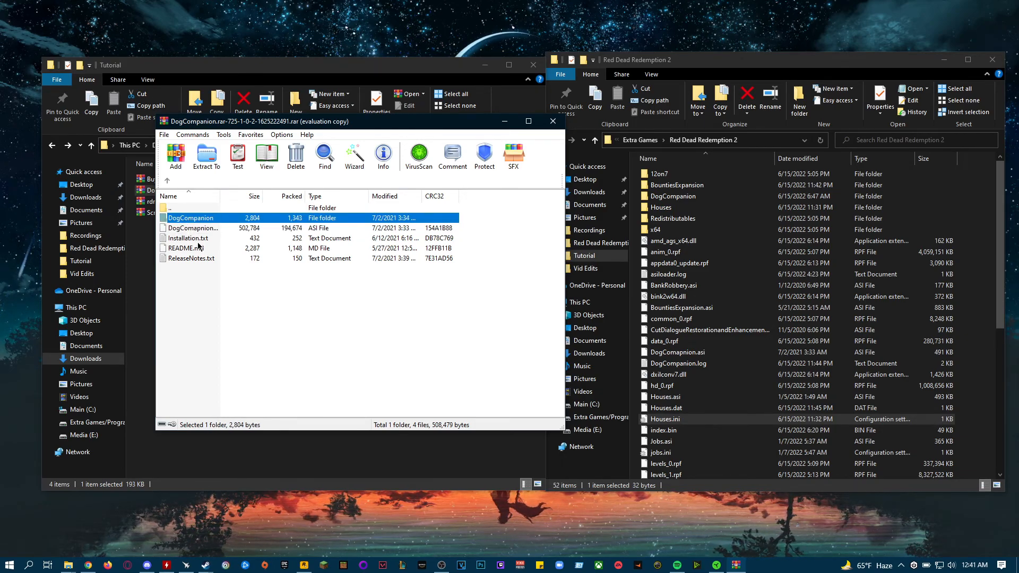
Step: Try to copy the DogCompanion folder and its ASI file from the archive into the Red Dead Redemption 2 folder, and close the archive
left_click_drag(206, 275, 198, 303)
left_click(196, 229)
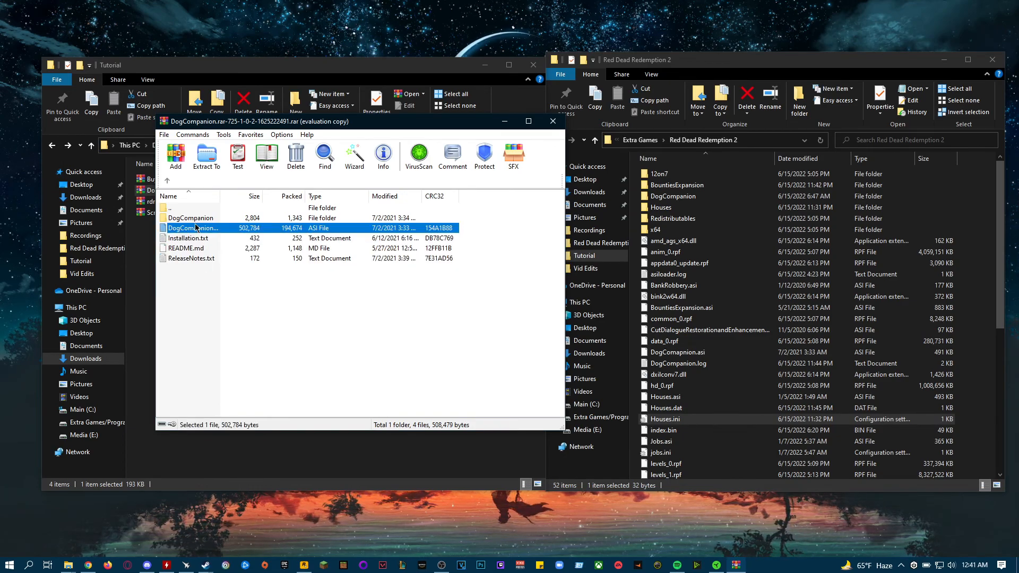
left_click(191, 221, "ctrl")
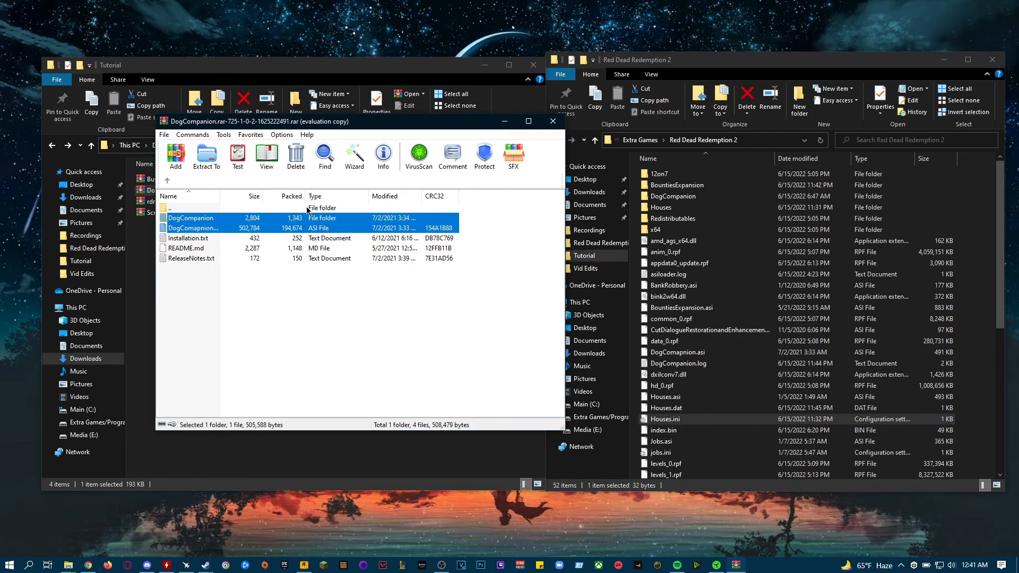
left_click_drag(202, 222, 975, 313)
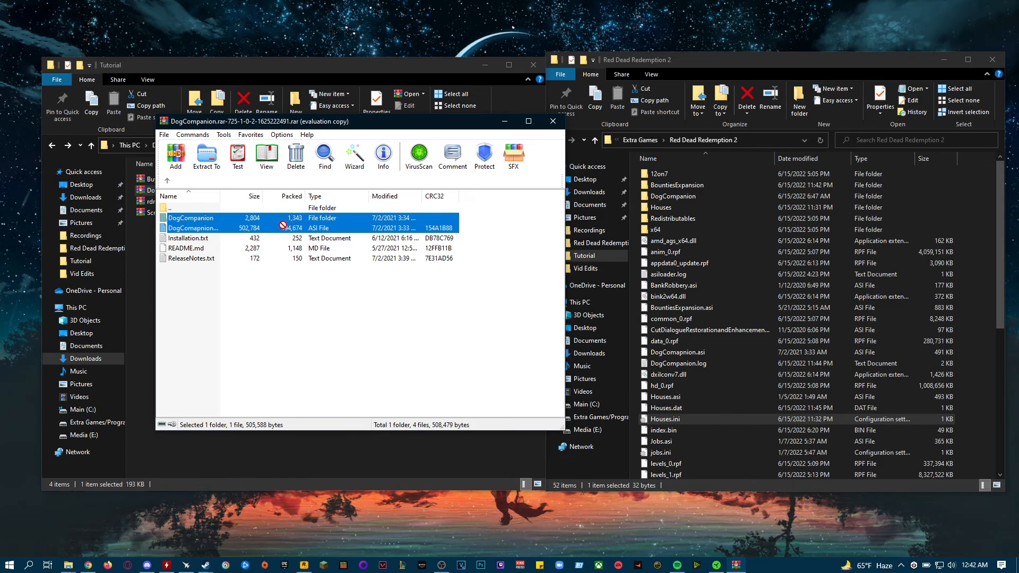
left_click(552, 121)
Step: Open rdr2_asi_loader_02_2.zip, try to copy version.dll into the Red Dead Redemption 2 folder, and close the archive
double_click(189, 202)
key("Escape")
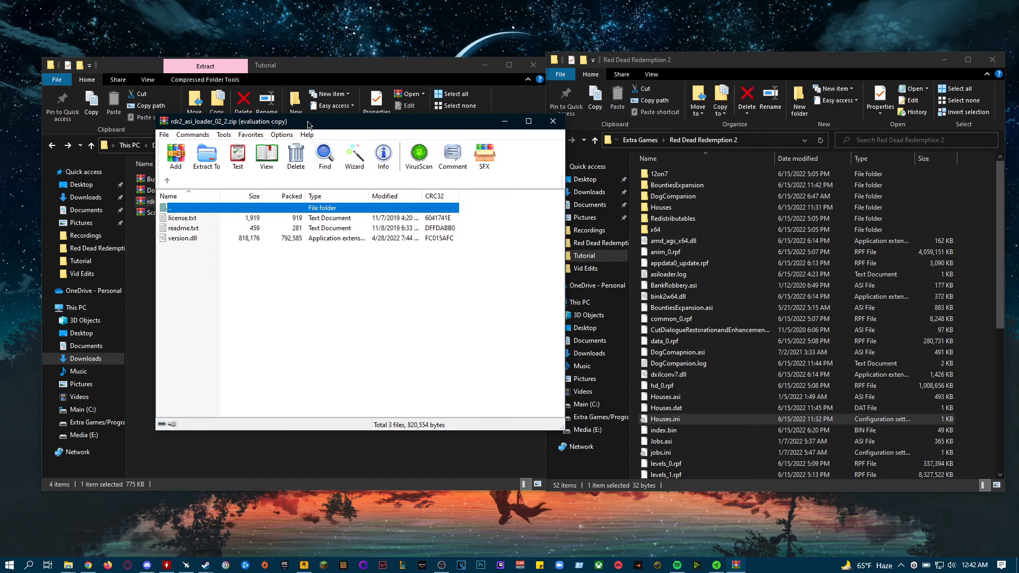
left_click_drag(307, 124, 466, 114)
left_click(389, 246)
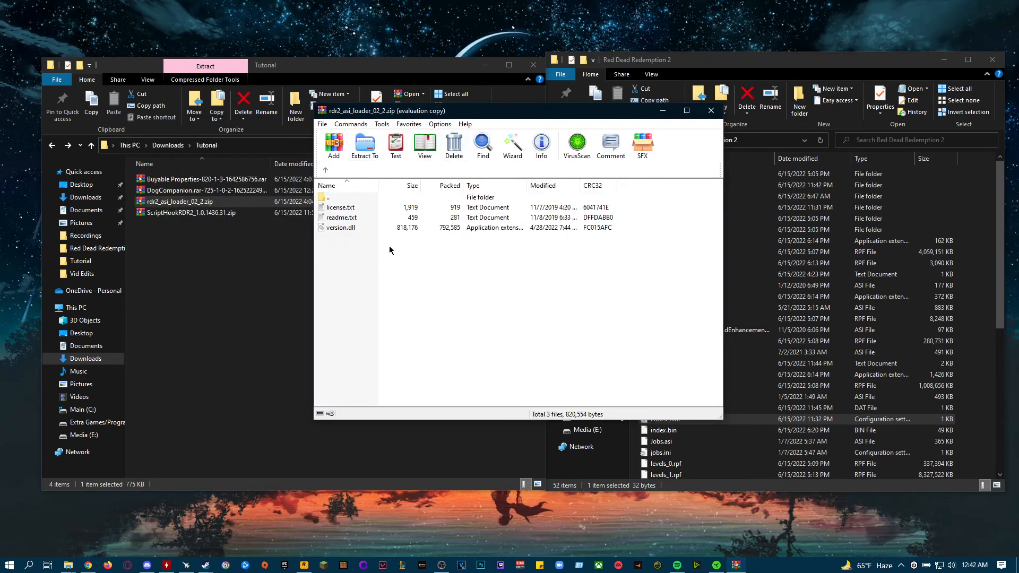
left_click(336, 228)
left_click(344, 260)
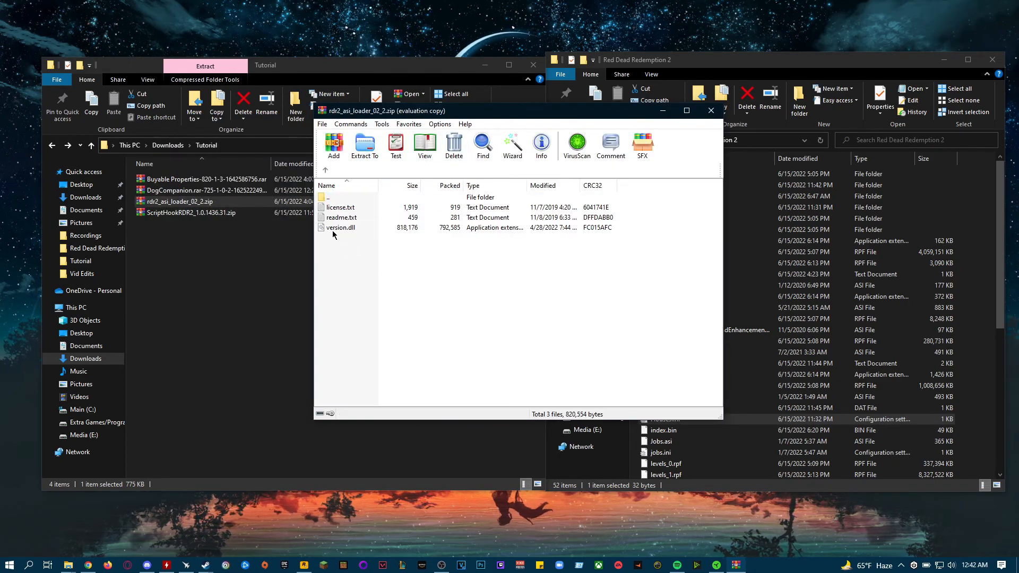
left_click_drag(329, 231, 670, 303)
left_click_drag(975, 365, 442, 252)
left_click(711, 110)
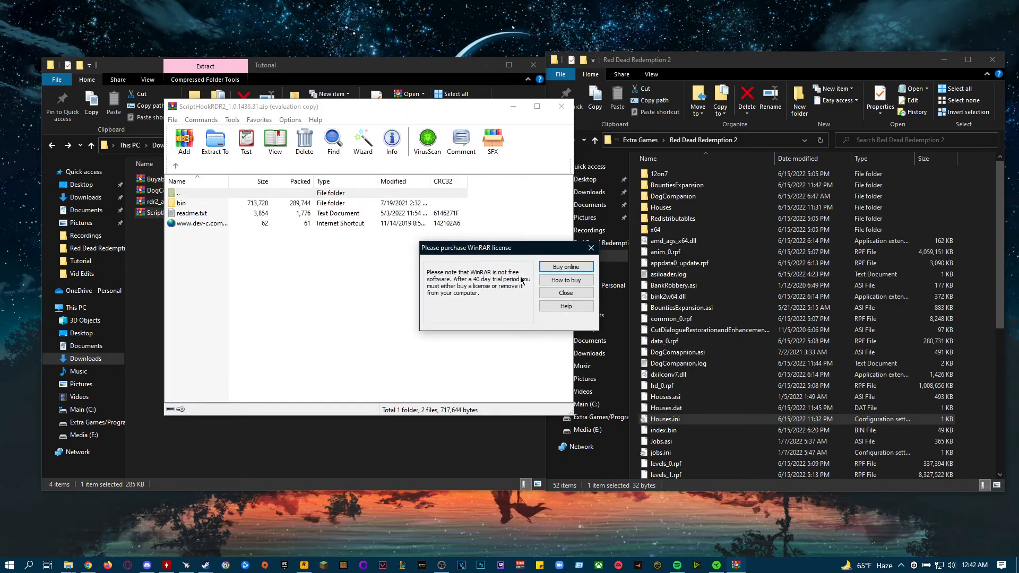
Step: Open the bin folder of ScriptHookRDR2_1.0.1436.31.zip and try to copy the ScriptHookRDR2 file into the Red Dead Redemption 2 folder
left_click(544, 296)
left_click_drag(352, 105, 330, 119)
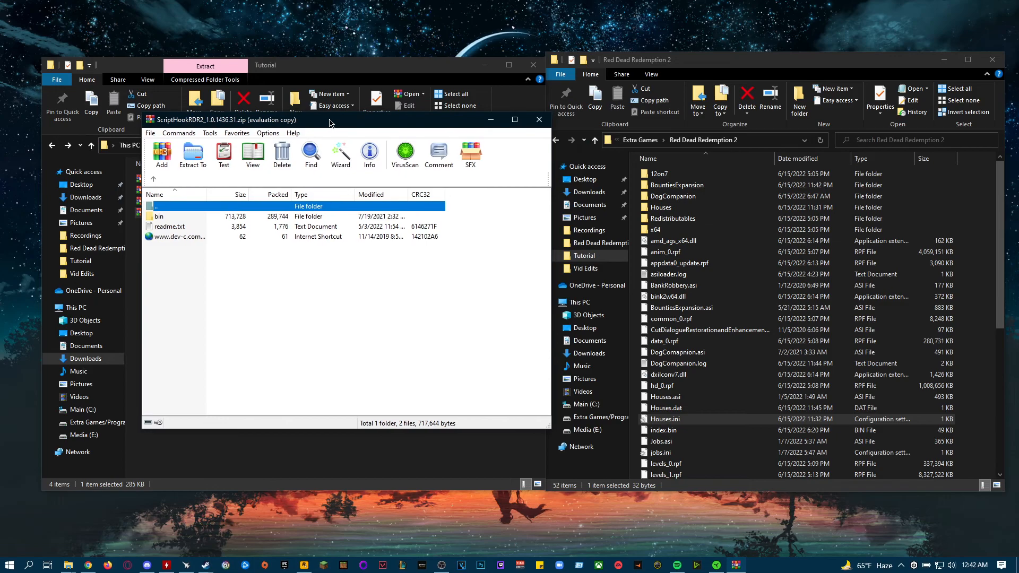
double_click(188, 218)
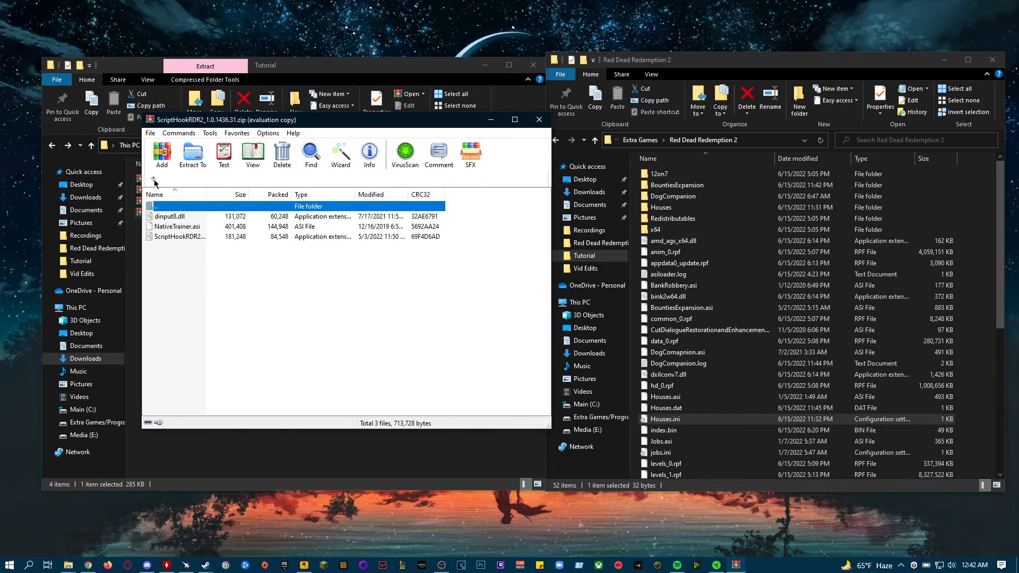
key("BackSpace")
double_click(185, 217)
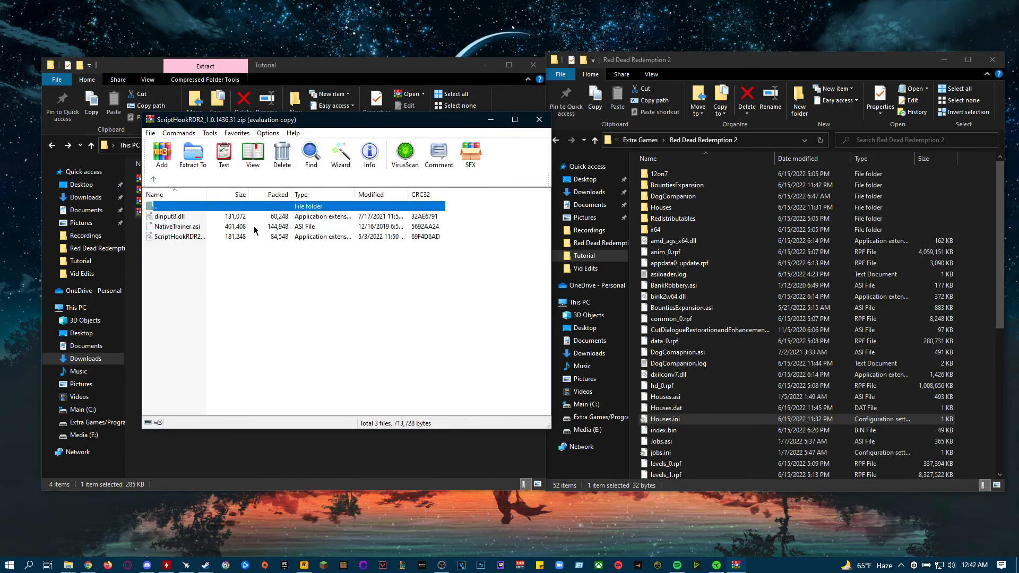
left_click(178, 237)
left_click(177, 253)
left_click_drag(169, 241, 444, 297)
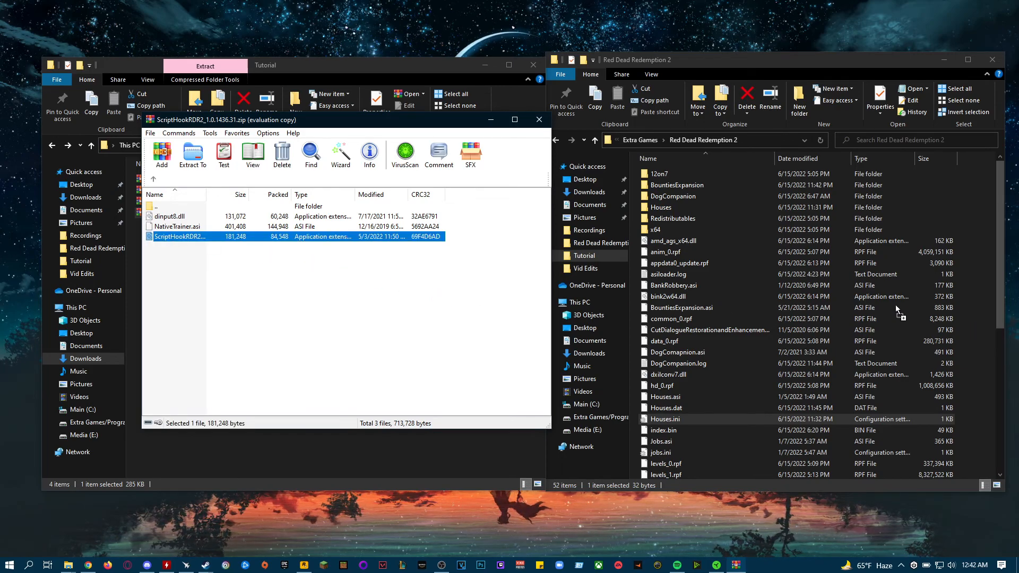
left_click(194, 266)
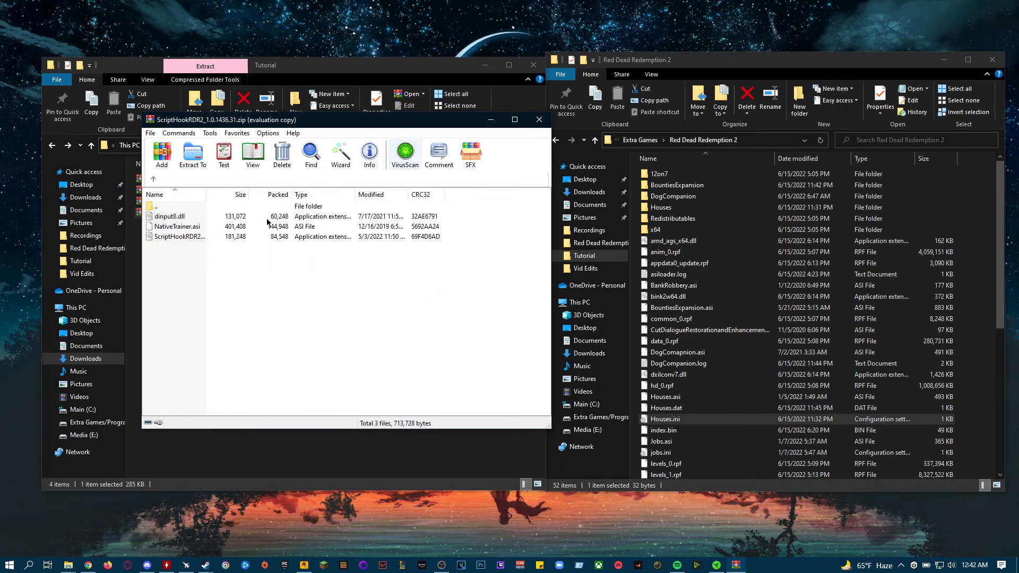
Step: Examine NativeTrainer.asi and the ScriptHookRDR2 file in the archive's bin folder, and close the archive
left_click(166, 228)
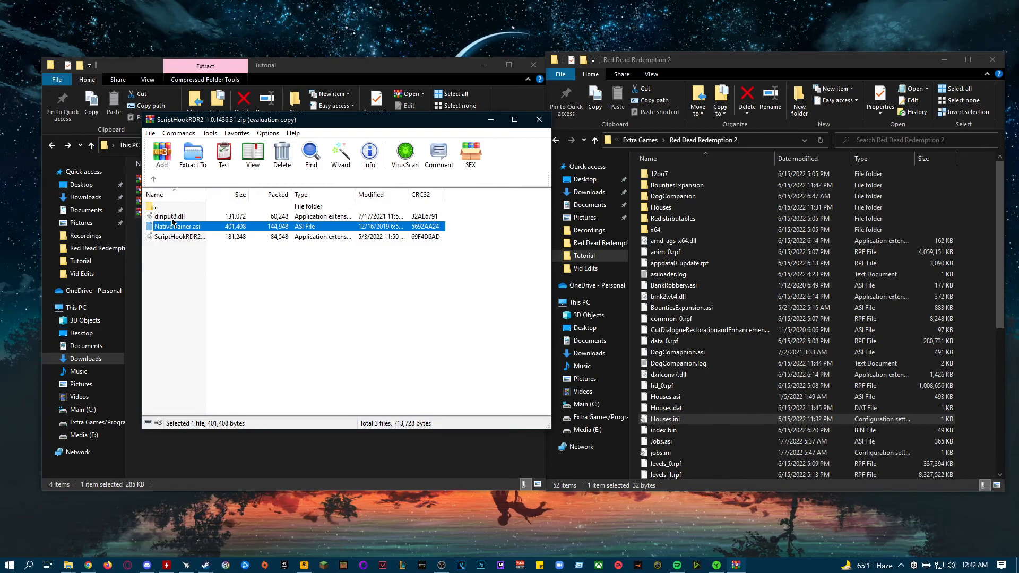
left_click(183, 250)
left_click_drag(174, 238, 274, 268)
left_click(274, 268)
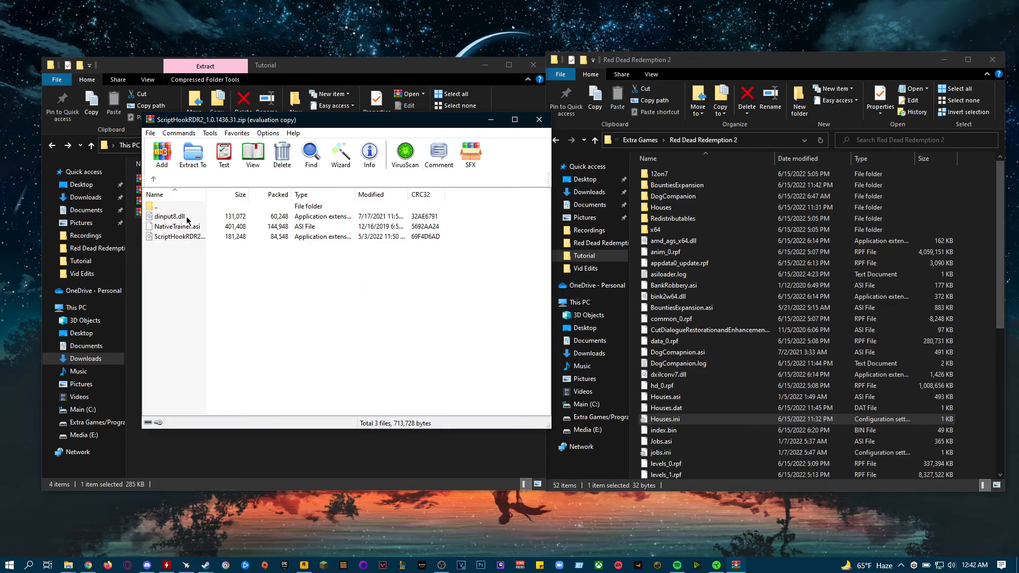
left_click_drag(301, 124, 439, 123)
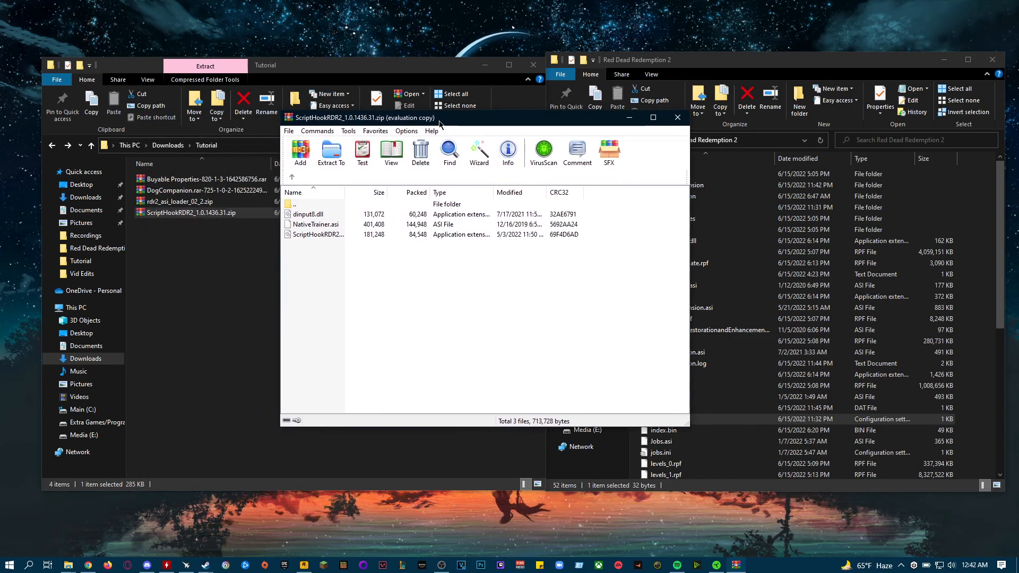
left_click(684, 120)
left_click_drag(1000, 204, 993, 176)
Step: Recheck the loader files in rdr2_asi_loader_02_2.zip and in the bin folder of ScriptHookRDR2_1.0.1436.31.zip
double_click(180, 201)
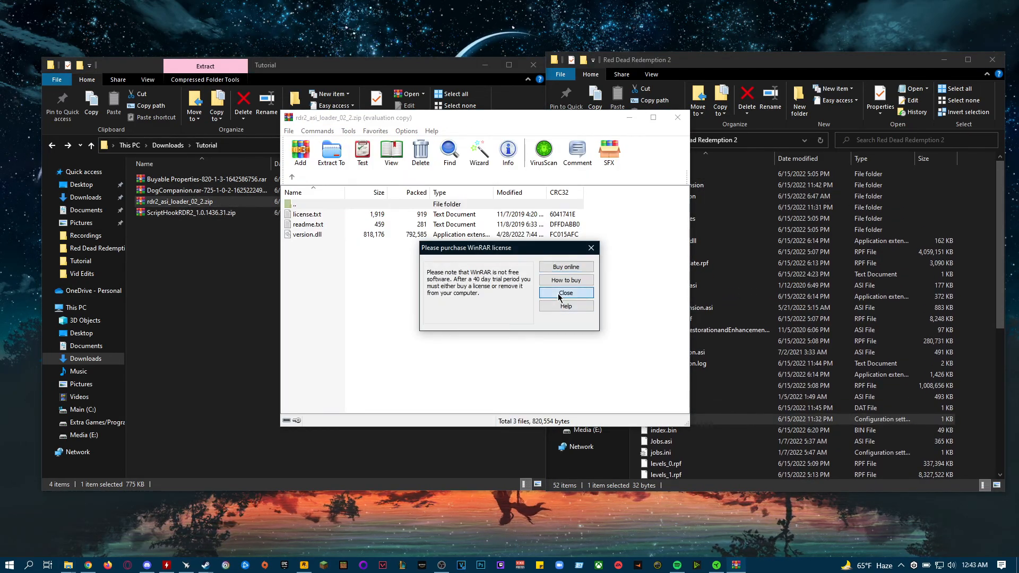
left_click(565, 293)
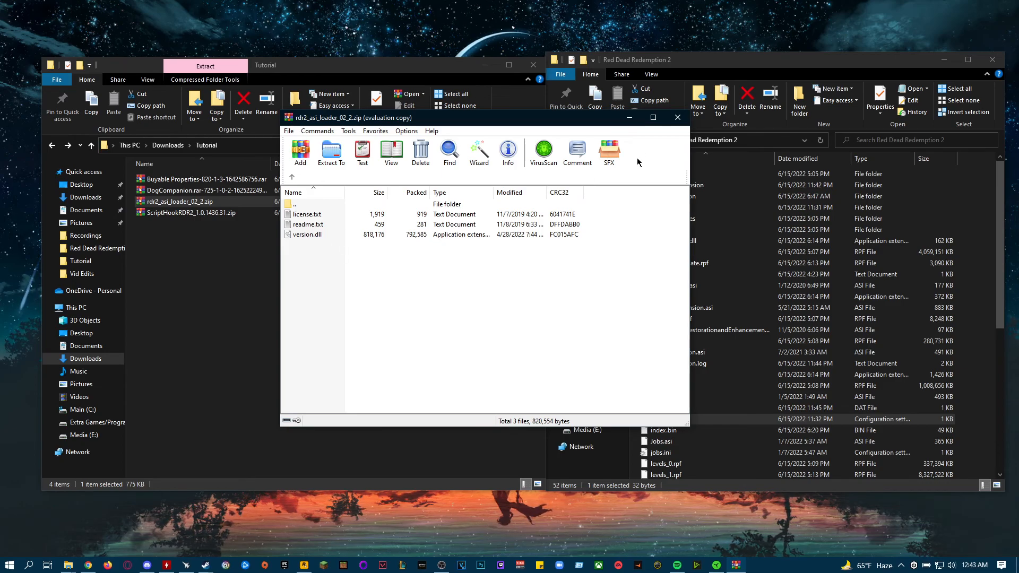
left_click(677, 118)
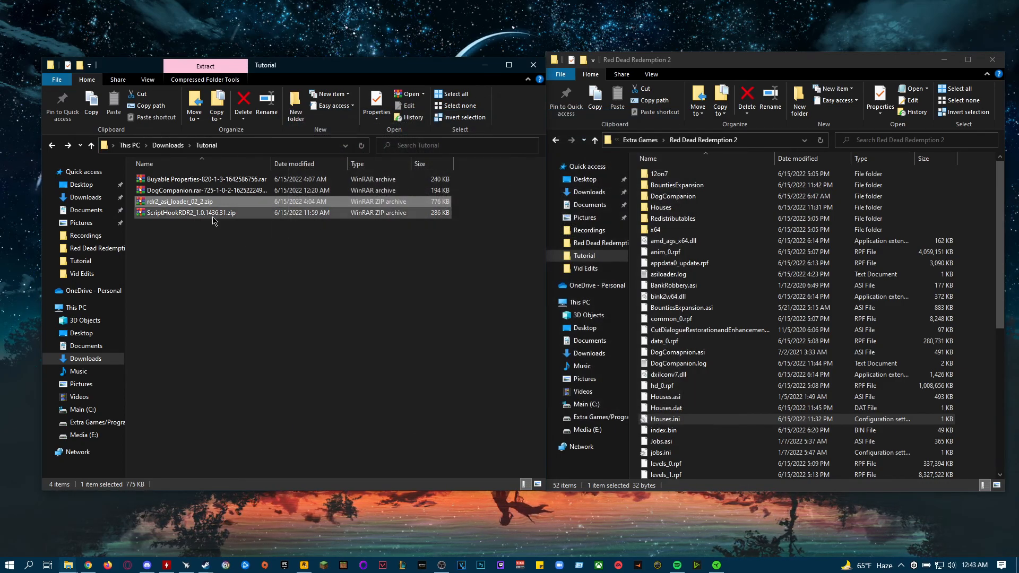
double_click(213, 214)
left_click(309, 214)
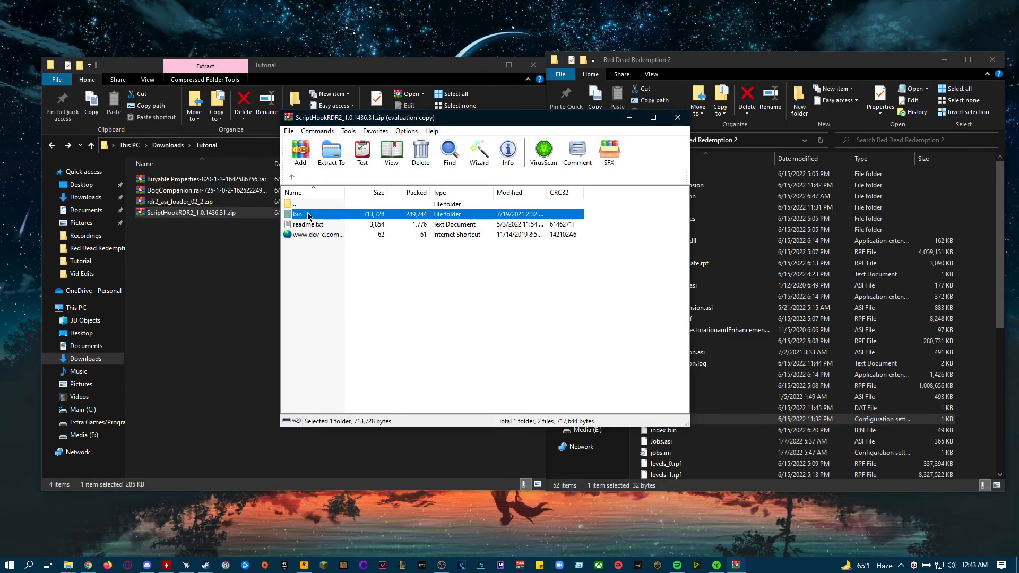
left_click(557, 295)
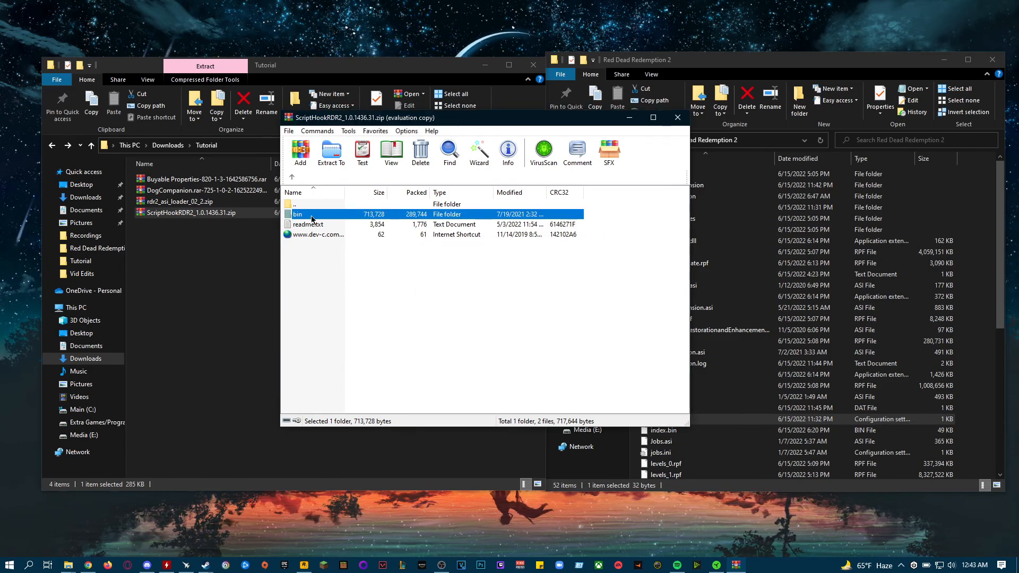
double_click(311, 214)
left_click(299, 261)
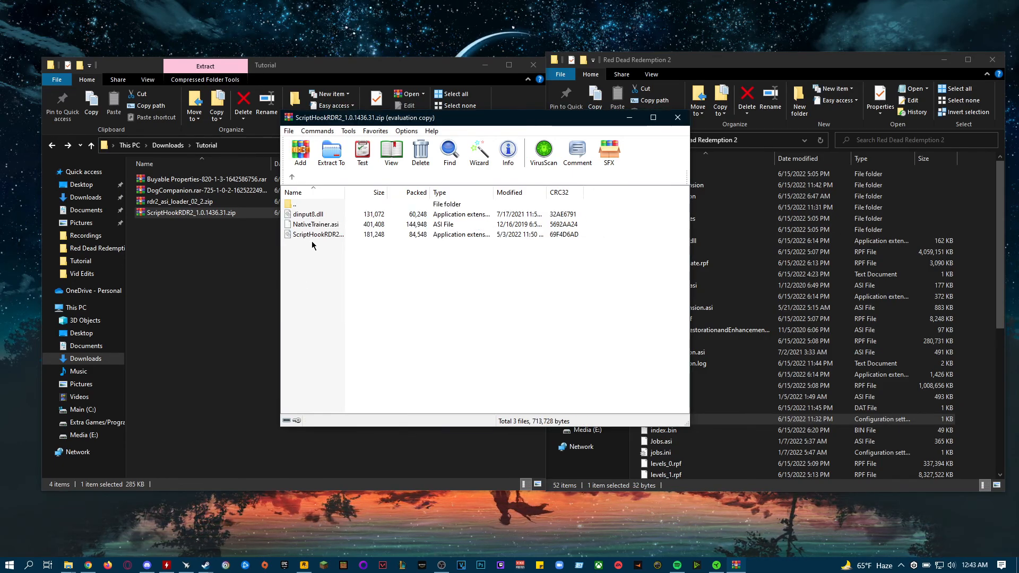
Step: Exit the running Rockstar Games Launcher and make sure its shortcut's compatibility settings run the program as an administrator
right_click(932, 484)
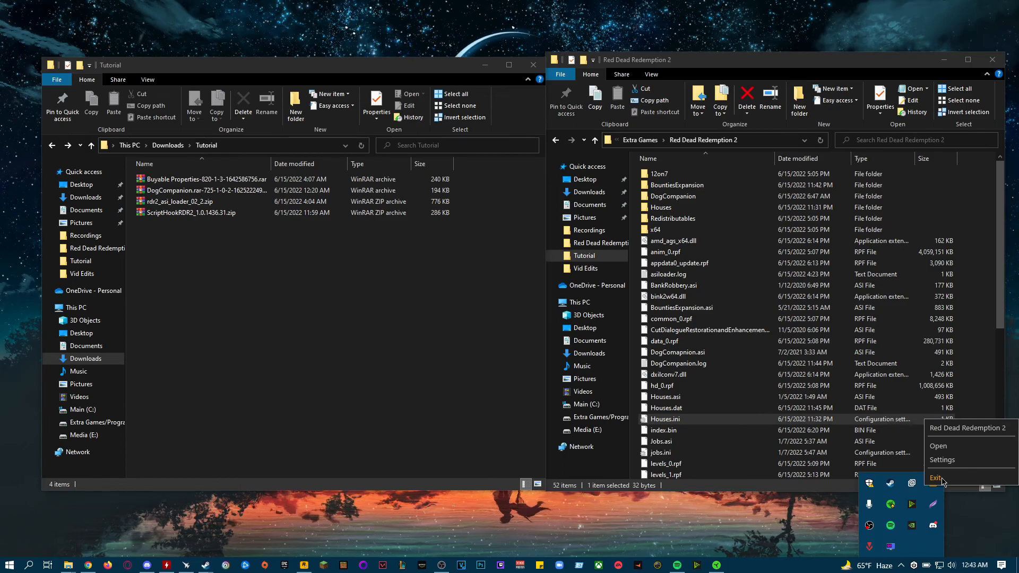
left_click(940, 479)
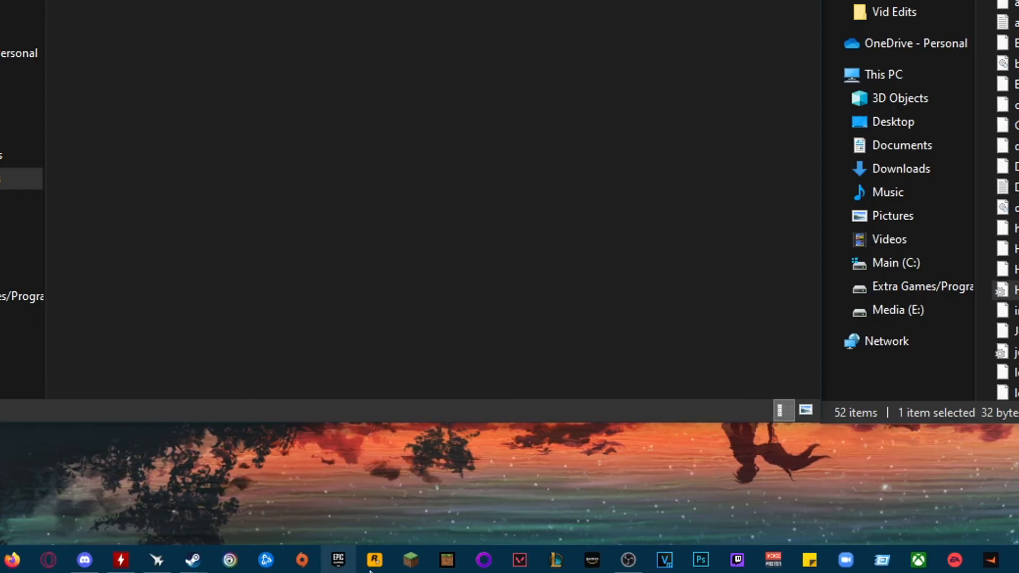
right_click(375, 561)
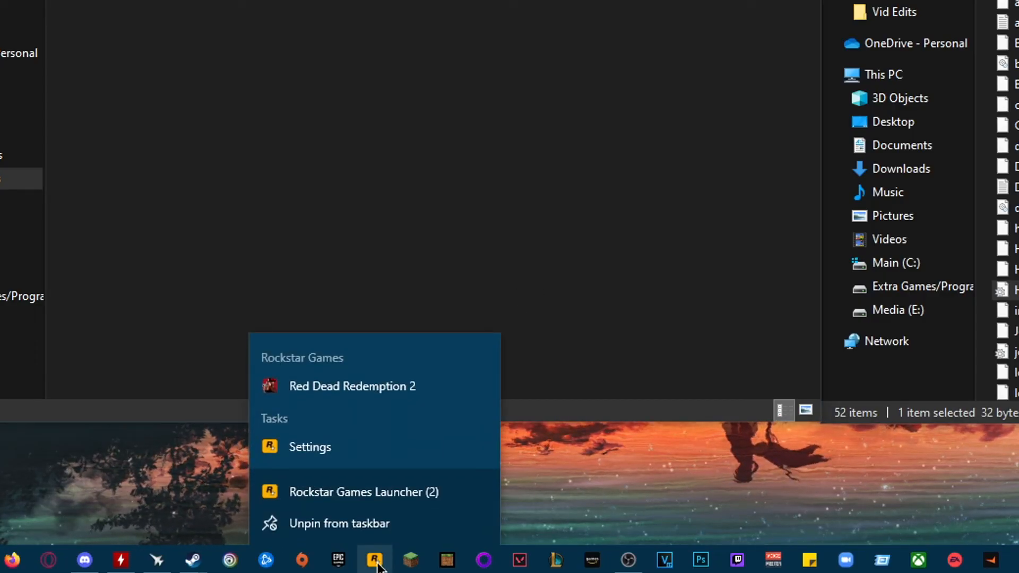
right_click(387, 492)
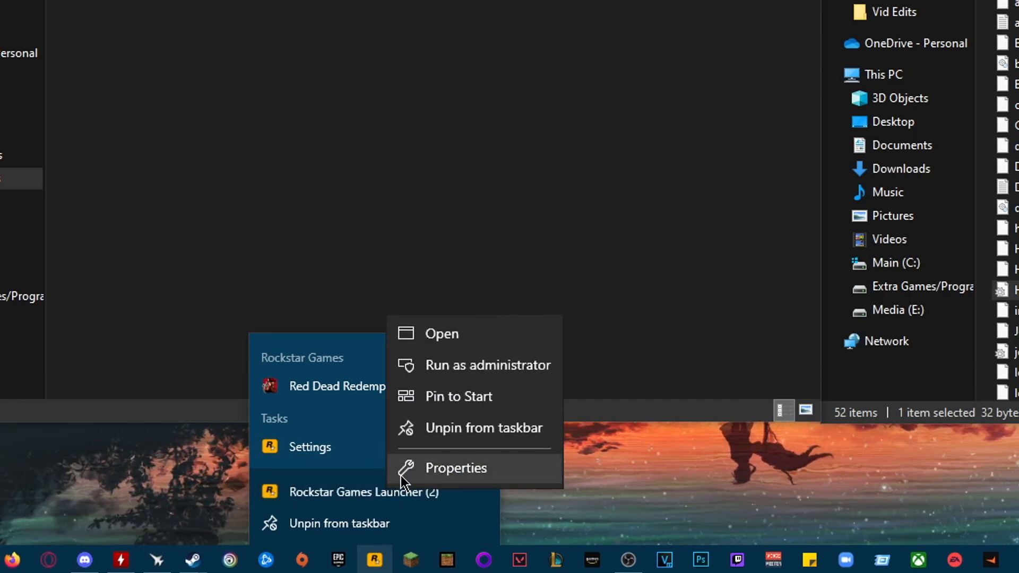
left_click(403, 478)
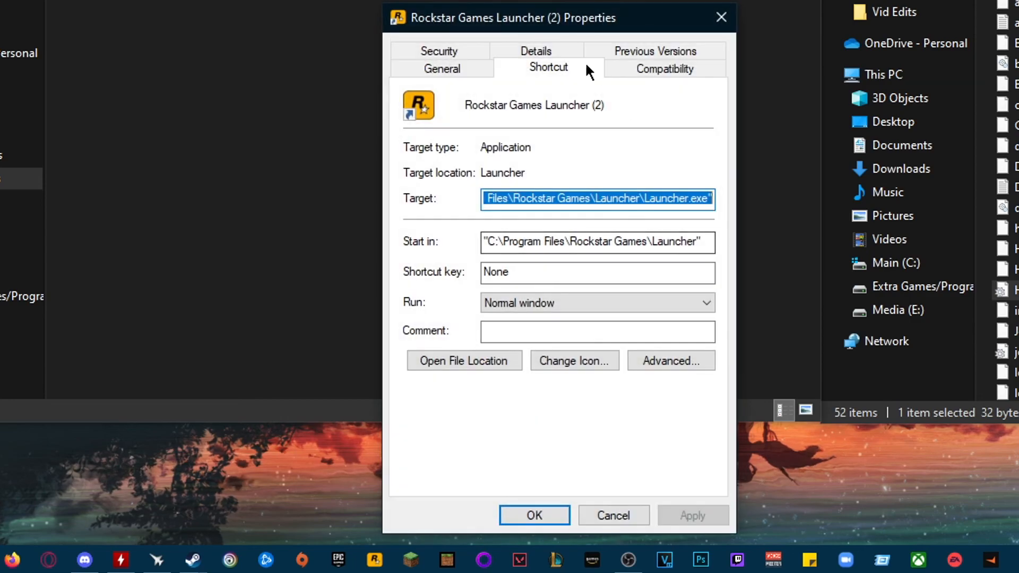
left_click(640, 74)
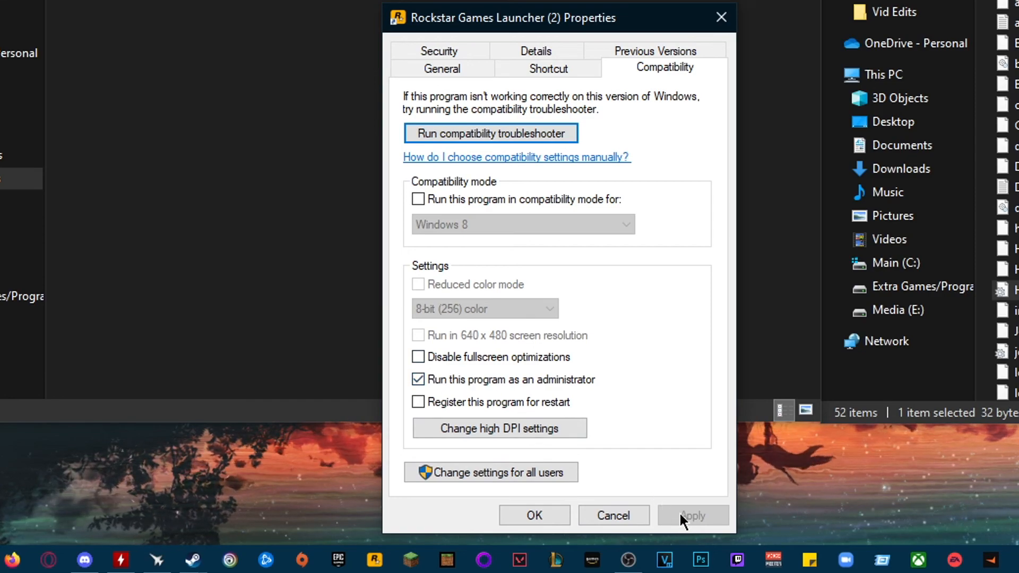
left_click(537, 517)
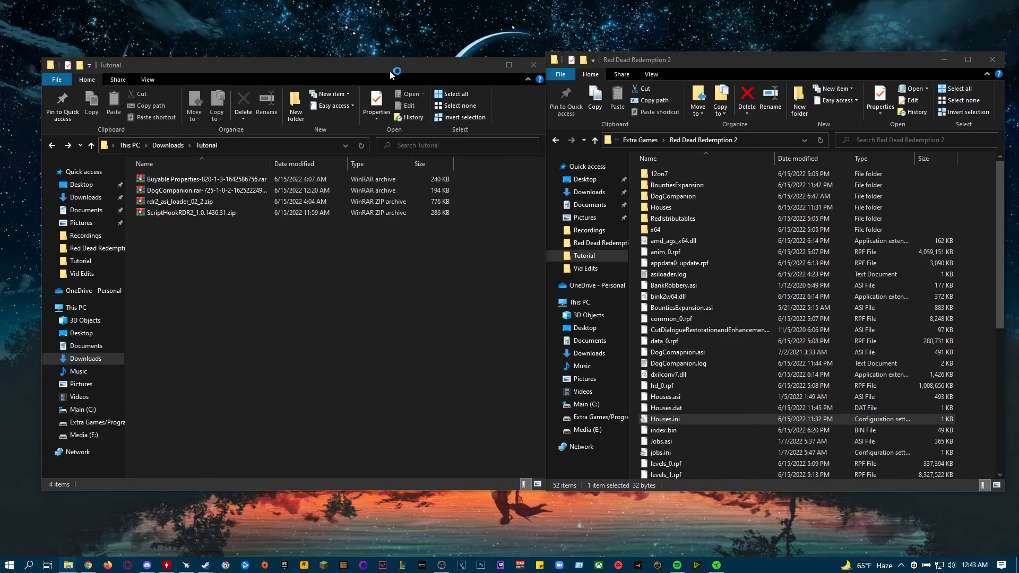
Step: Start Red Dead Redemption 2 from the reopened Rockstar Games Launcher
left_click(390, 74)
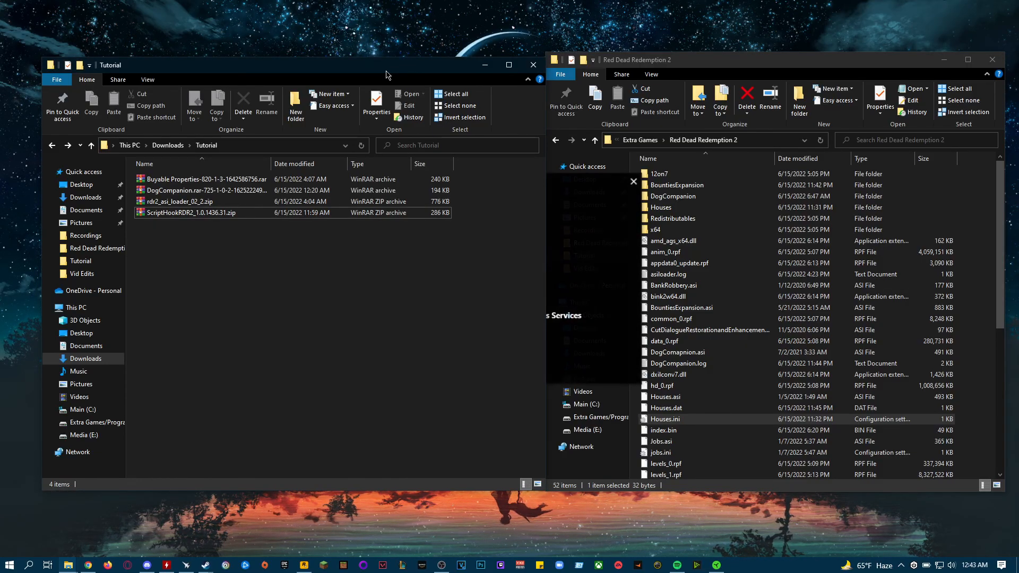
left_click_drag(386, 74, 377, 75)
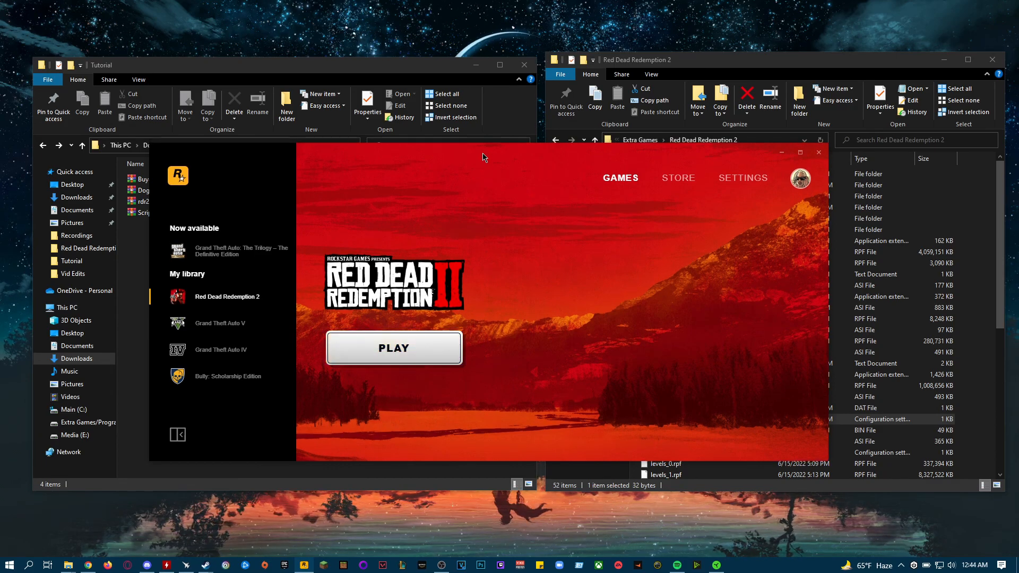
left_click(311, 75)
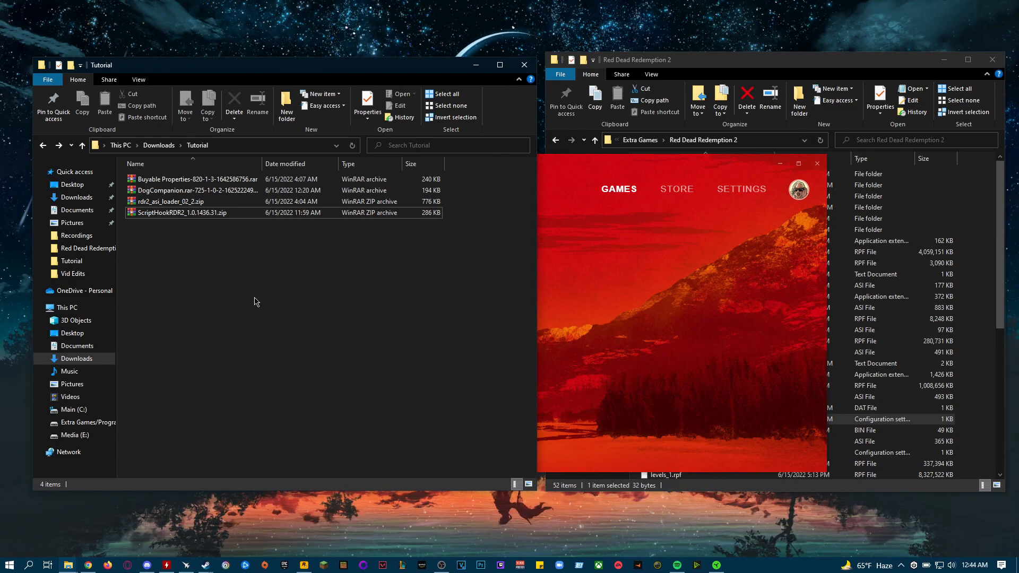
left_click(562, 178)
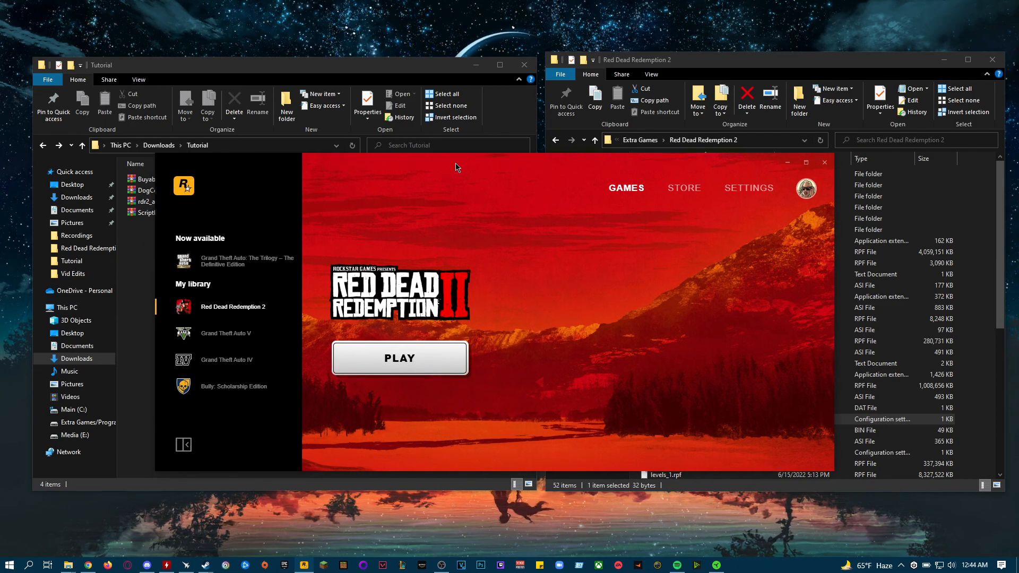
left_click(431, 370)
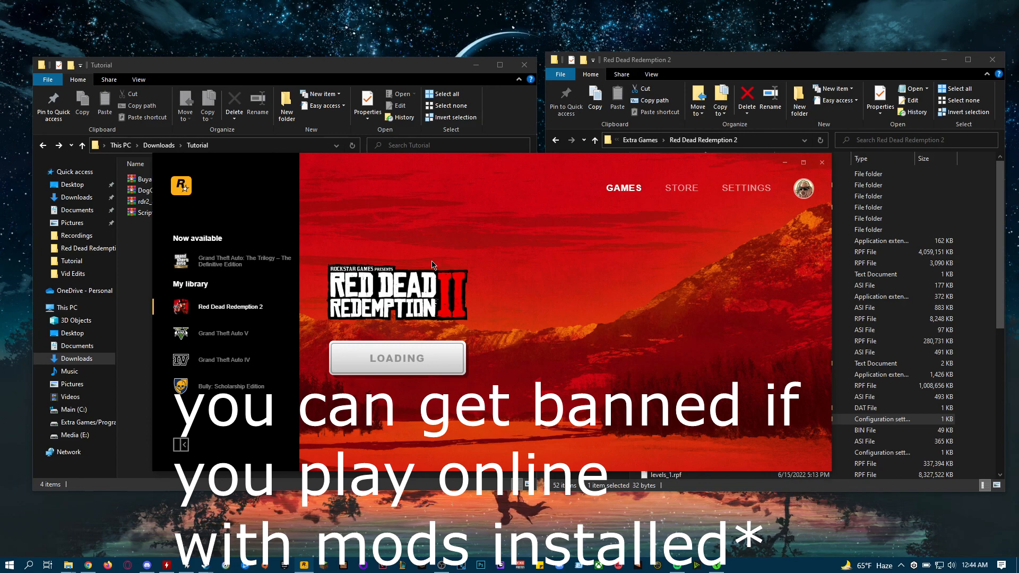
left_click(719, 59)
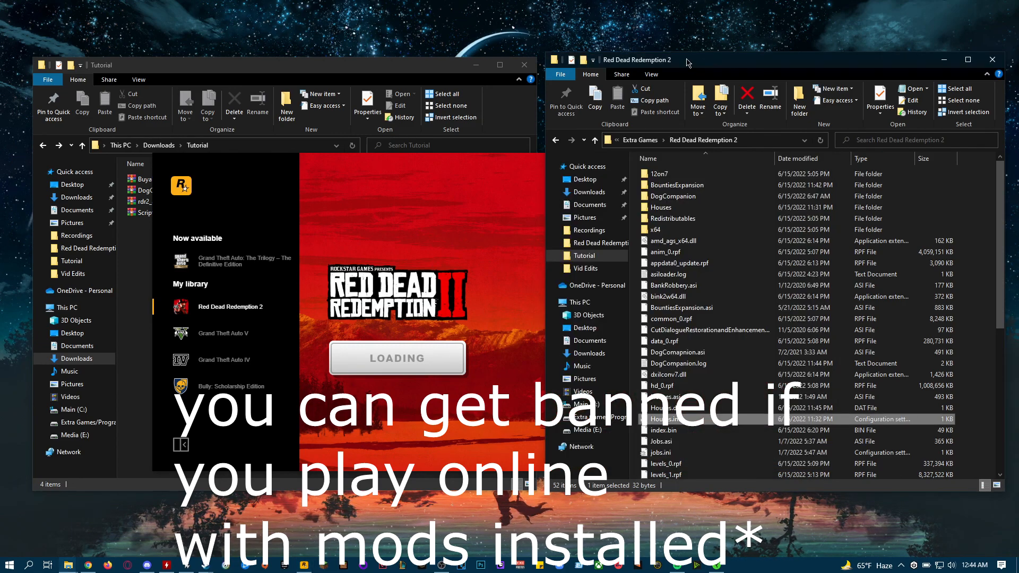
scroll(781, 295, "down", 3)
scroll(781, 295, "up", 5)
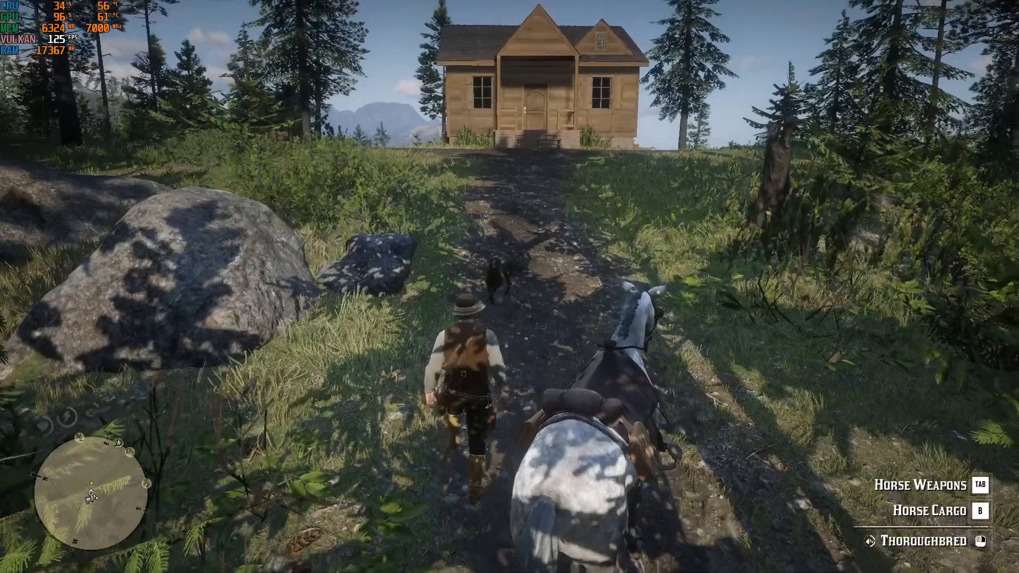
Step: In the game, run the character down the trail to the Big Valley Estate sale sign and try to buy the property
key("w")
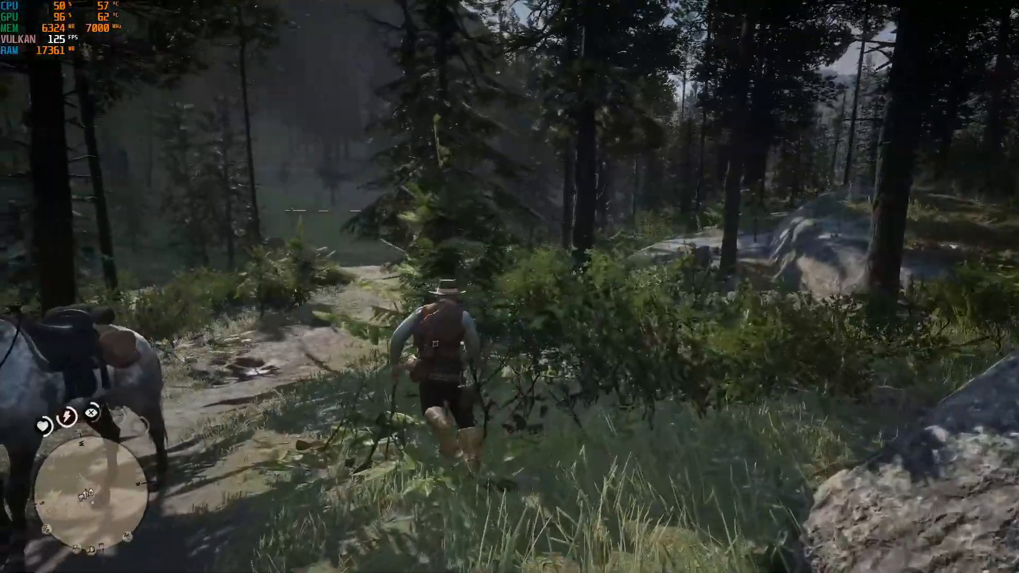
key("w")
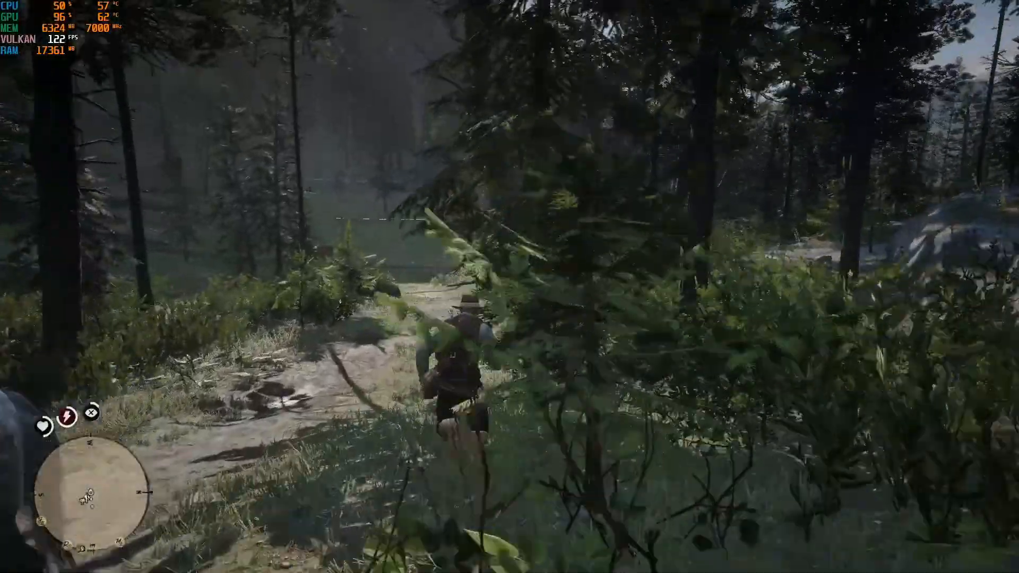
key("w")
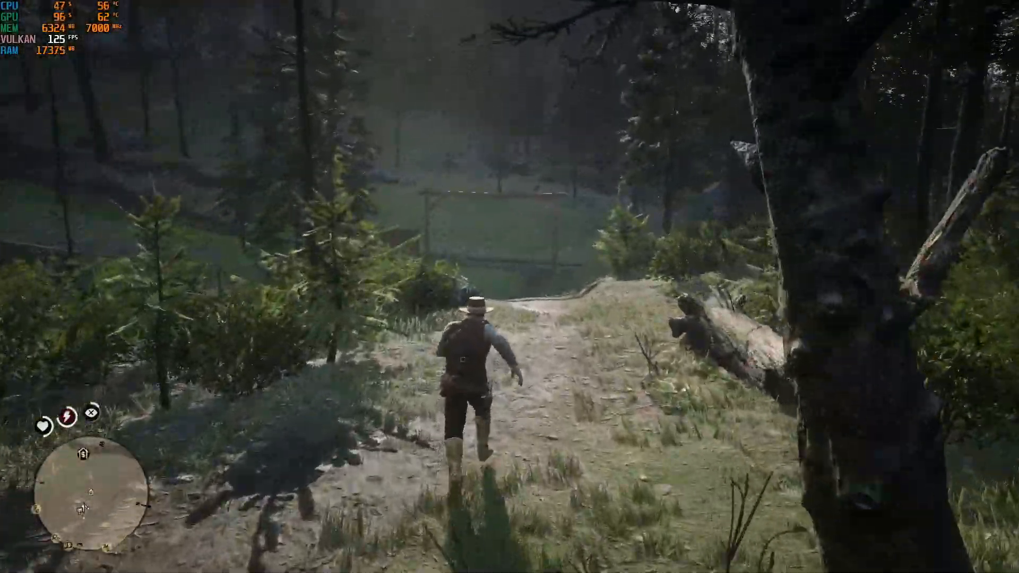
key("w")
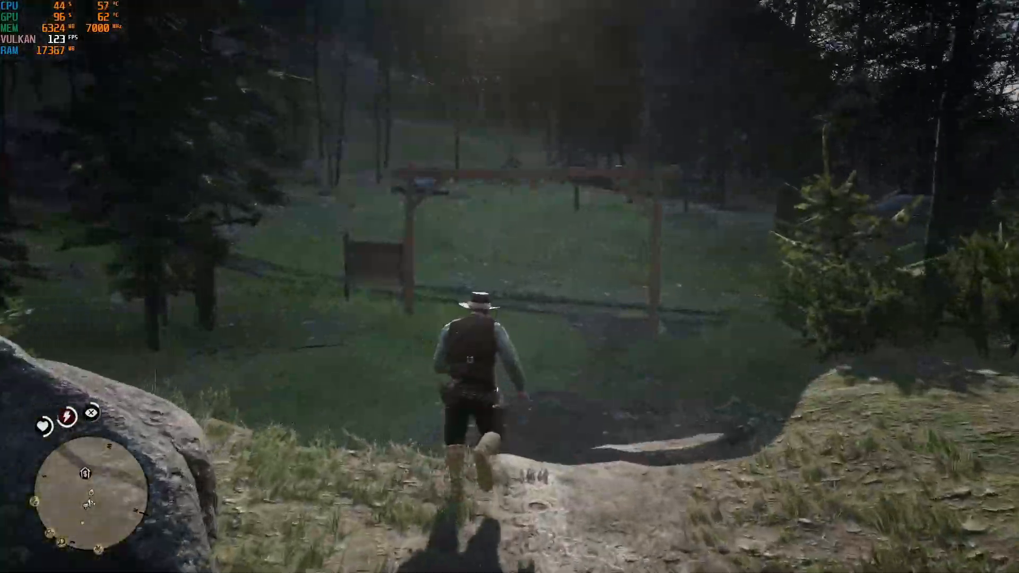
key("w")
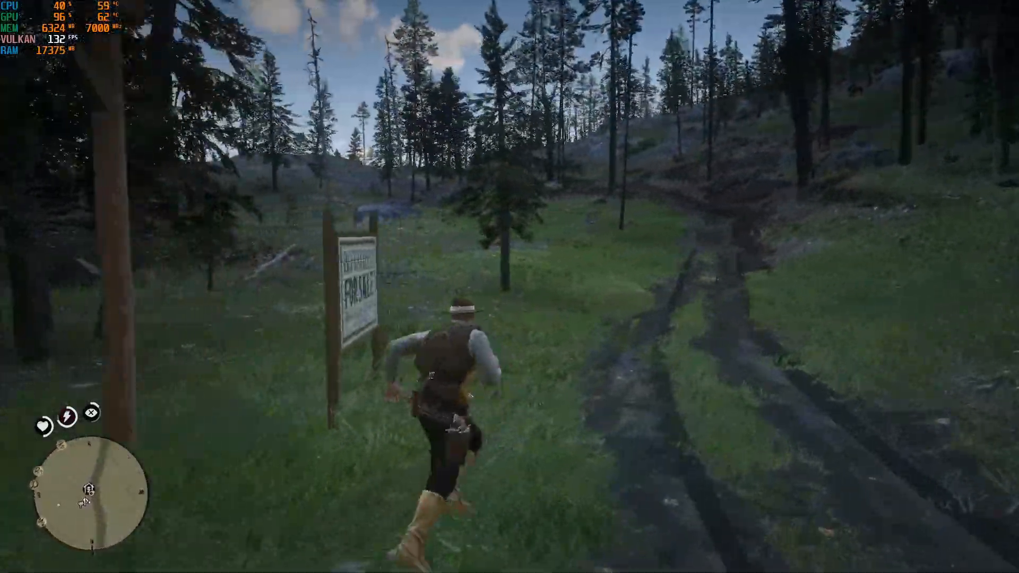
key("ctrl")
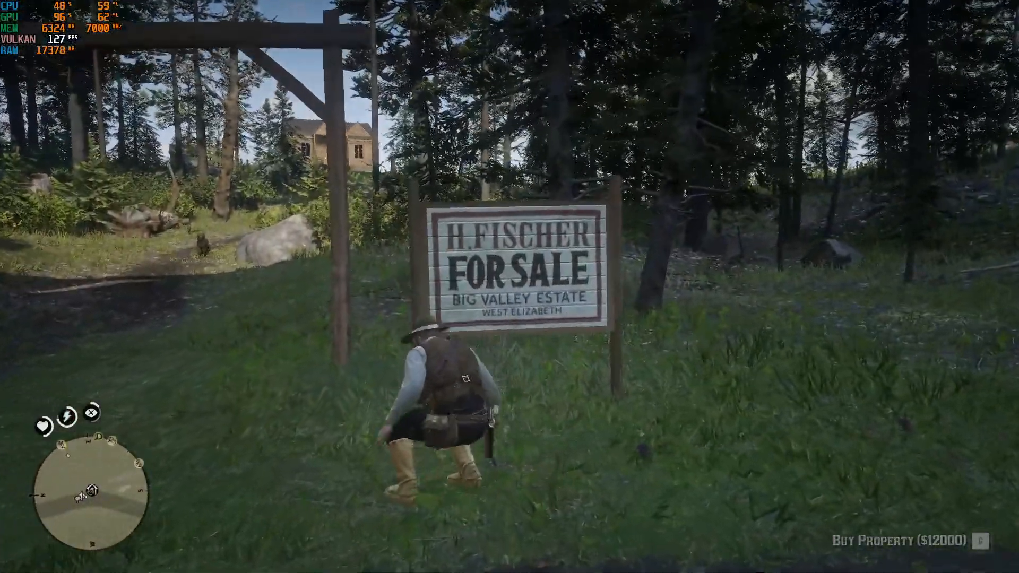
key("g")
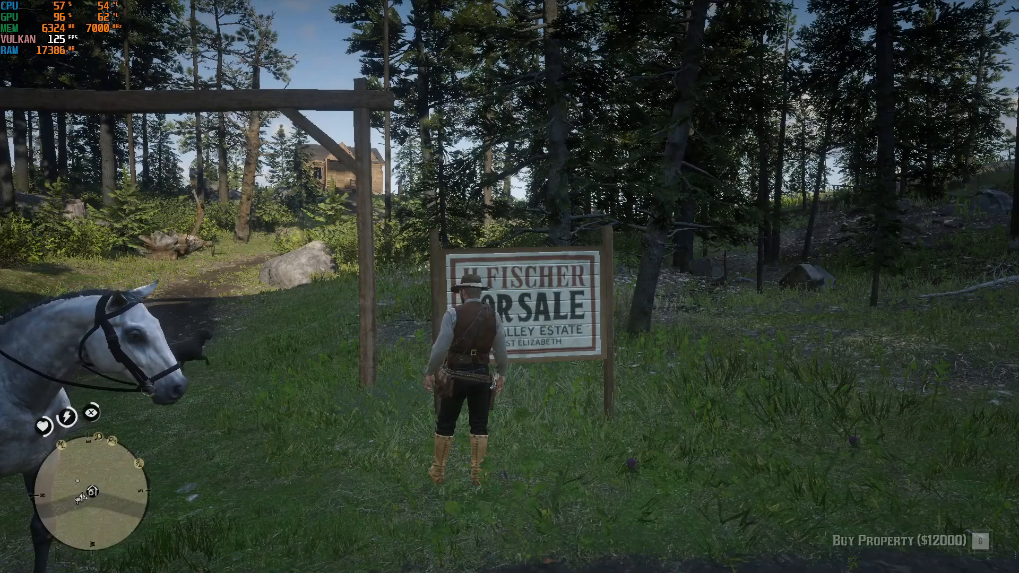